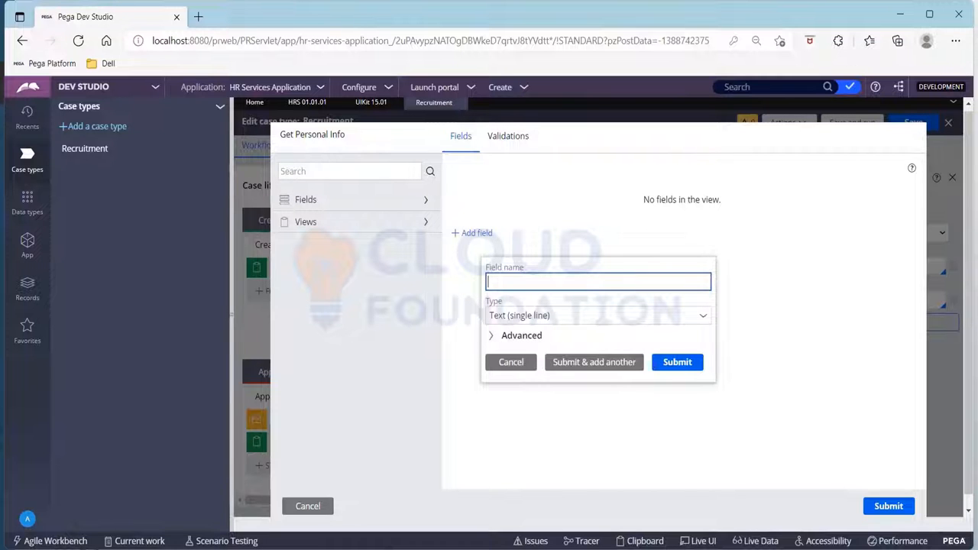
- Add single-line text fields First Name and Last Name to the Get Personal Info view
type("First Name")
left_click(600, 366)
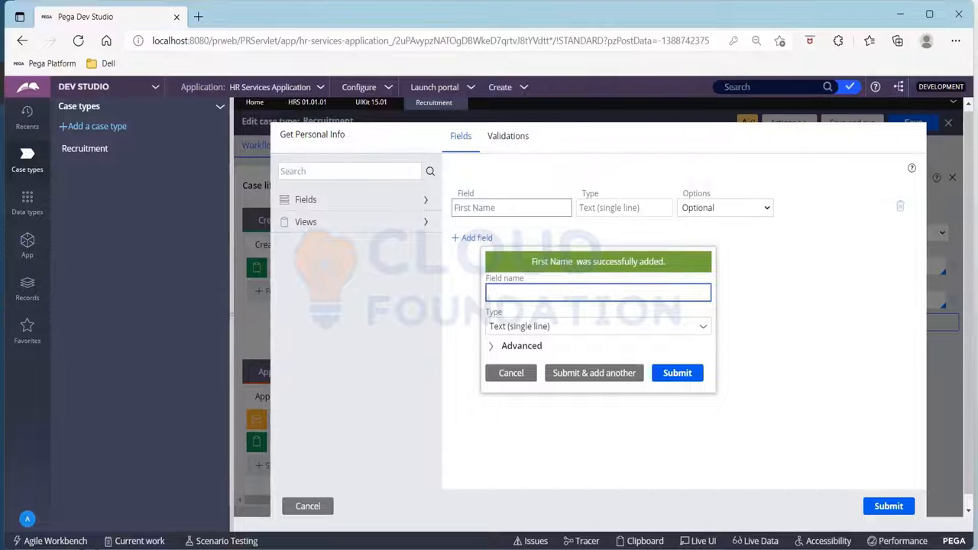
type("Last Name")
key("Tab")
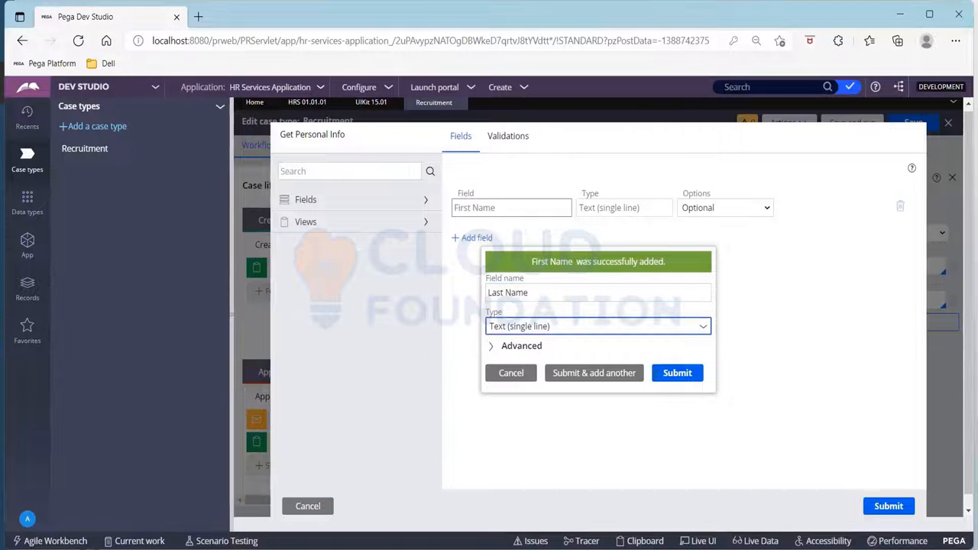
left_click(599, 373)
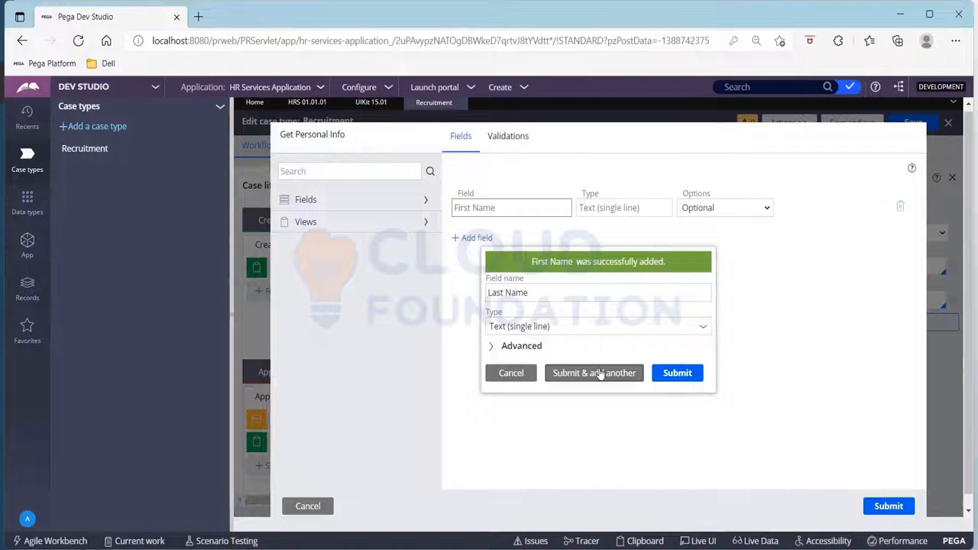
- Add an Email field of type Email to the Get Personal Info view
type("Email")
key("Tab")
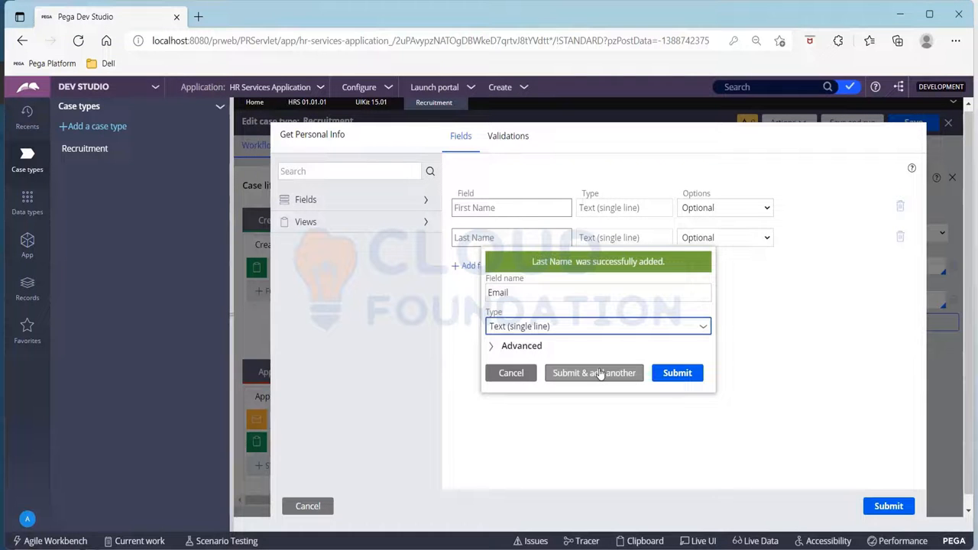
type("email")
key("Down")
key("Return")
left_click(600, 373)
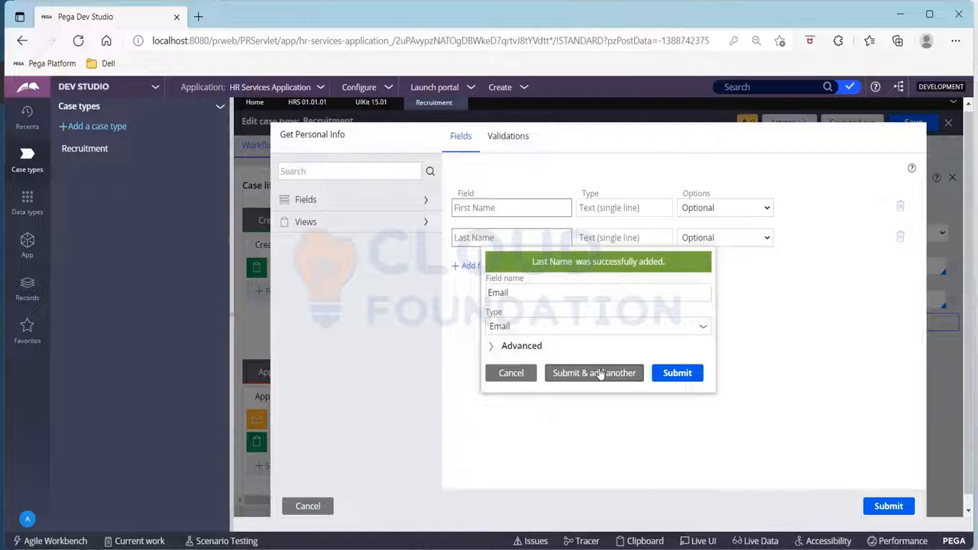
- Add a Phone field of type Phone to the Get Personal Info view
type("Phone")
key("Tab")
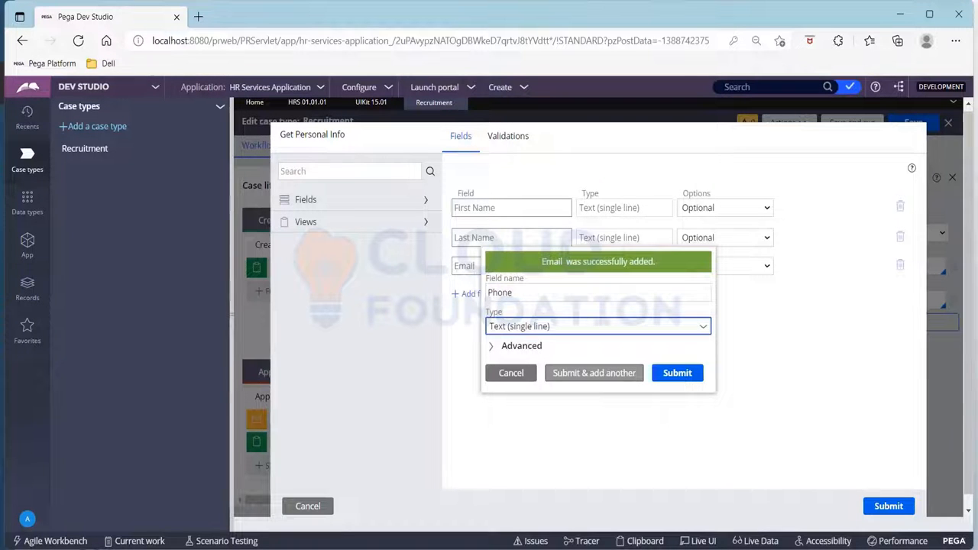
type("pho")
key("Down")
key("Return")
left_click(594, 373)
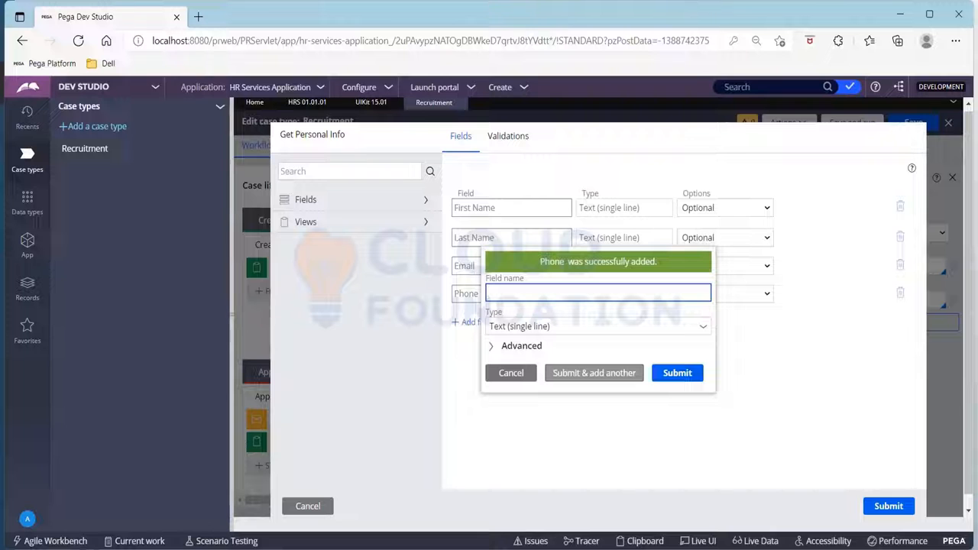
- Add a single-line text field PAN and submit the Get Personal Info view configuration
type("PAN")
key("Tab")
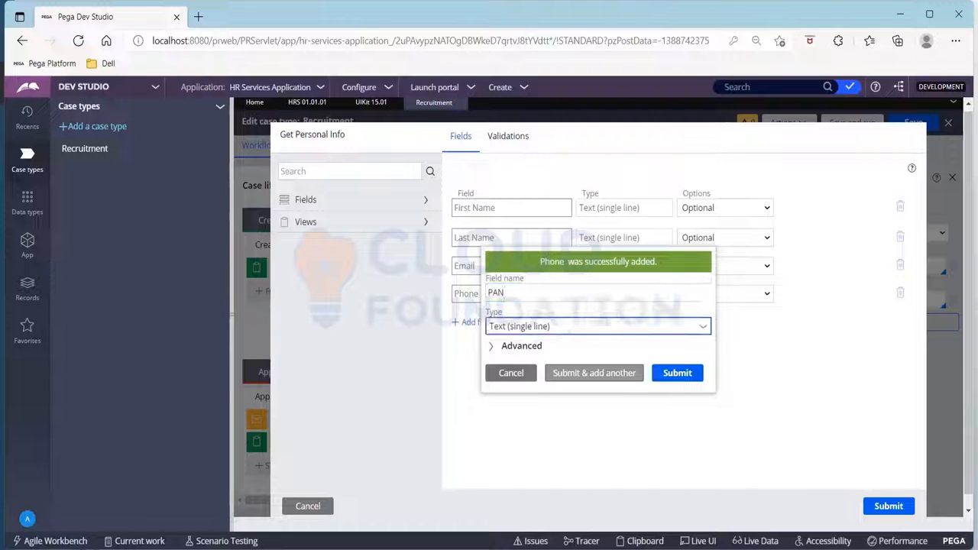
left_click(670, 373)
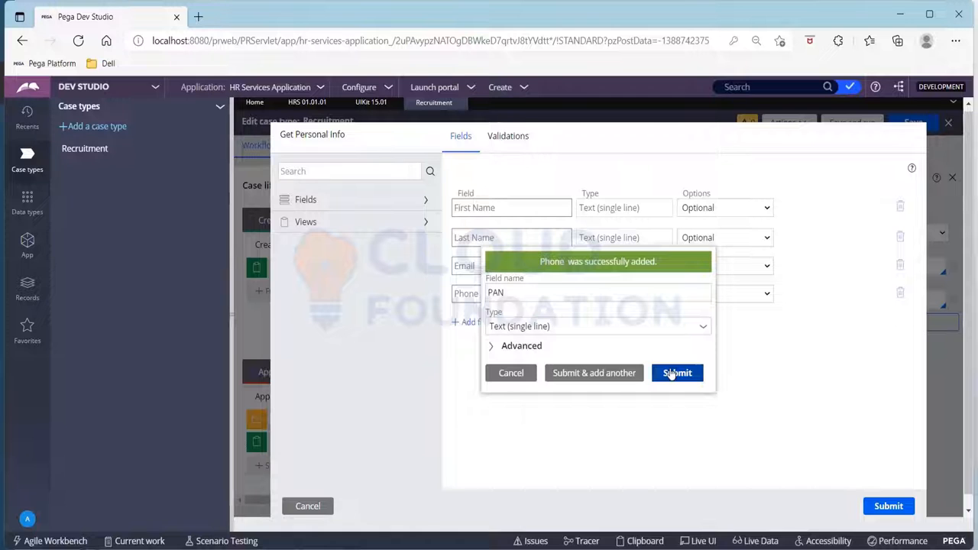
left_click(895, 507)
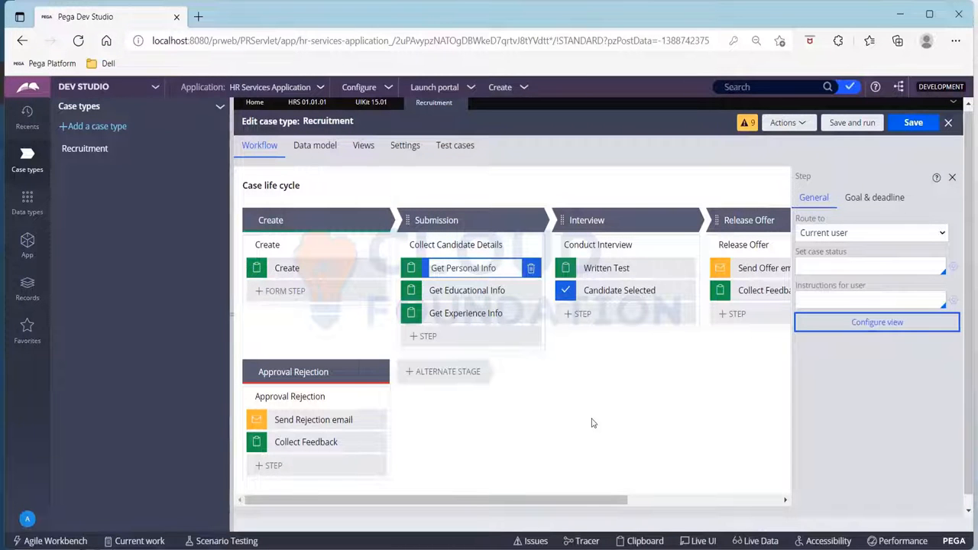
- Save and run the Recruitment case type, advancing the new case past its Create step
left_click(867, 123)
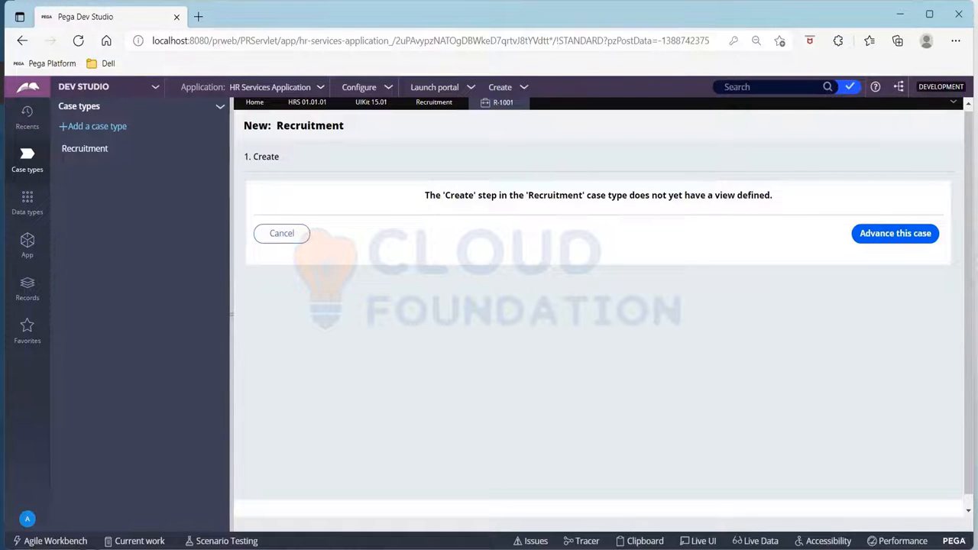
left_click(928, 238)
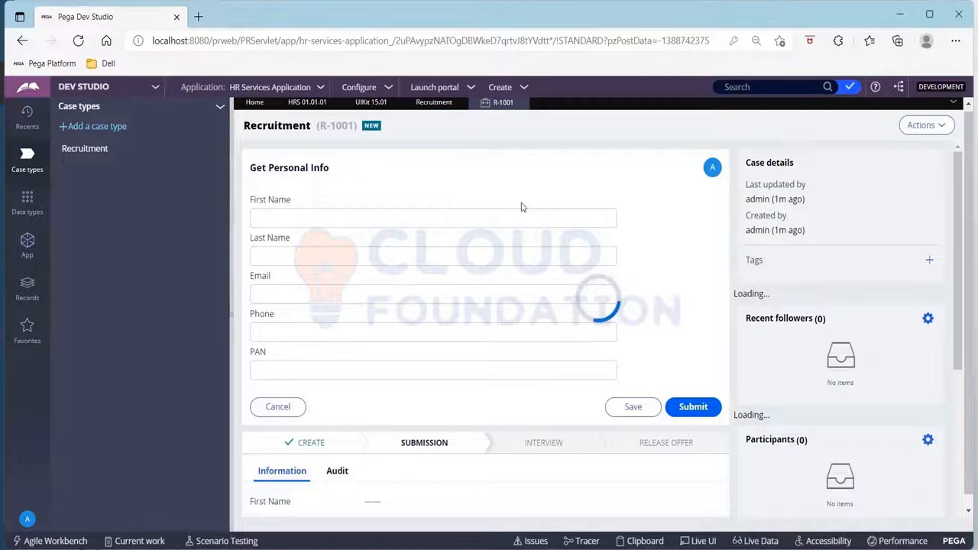
- Enter the candidate's first and last name in the Get Personal Info form
left_click(445, 218)
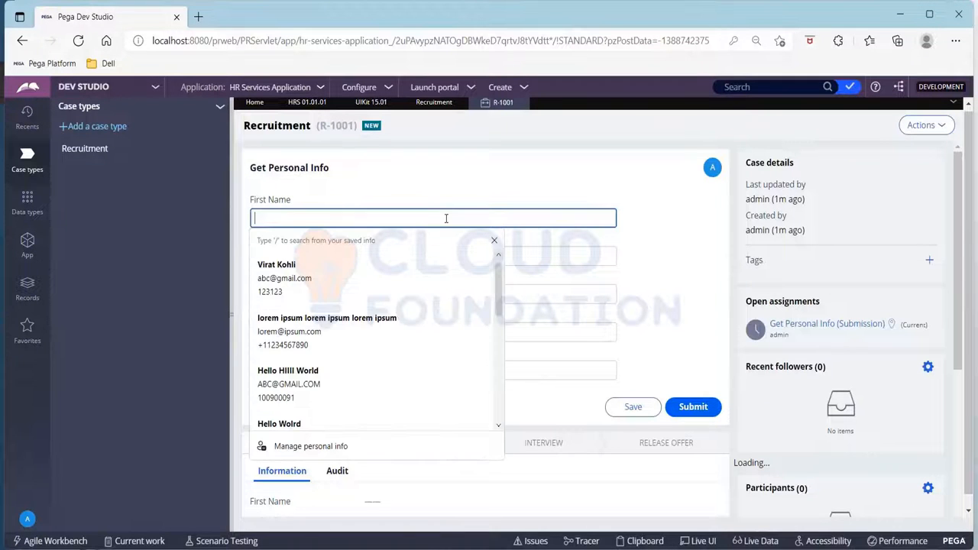
type("Vra")
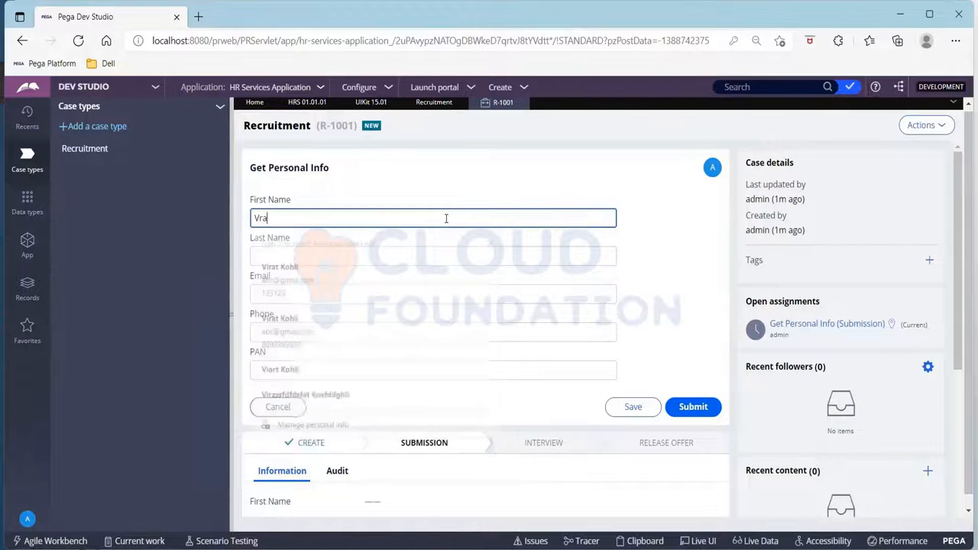
type("irat")
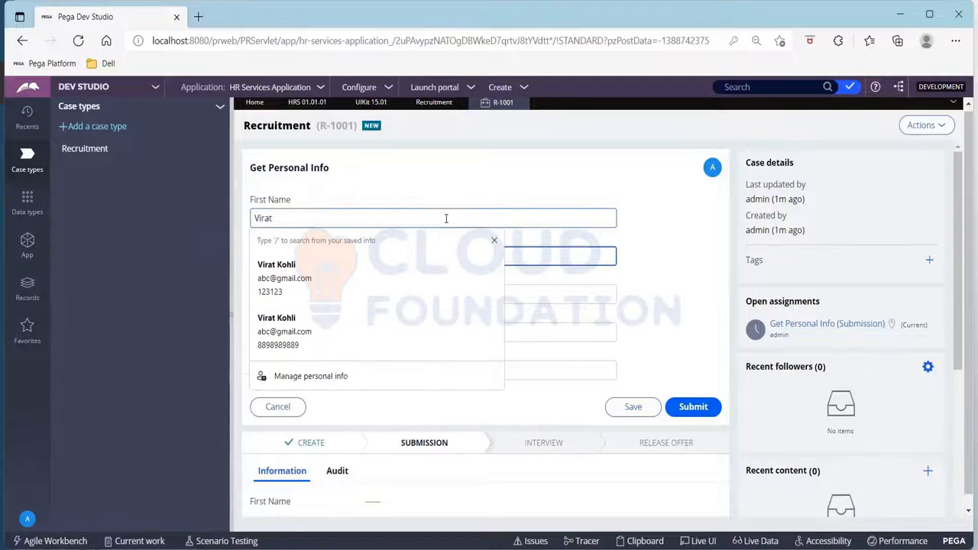
key("Tab")
type("Kohli")
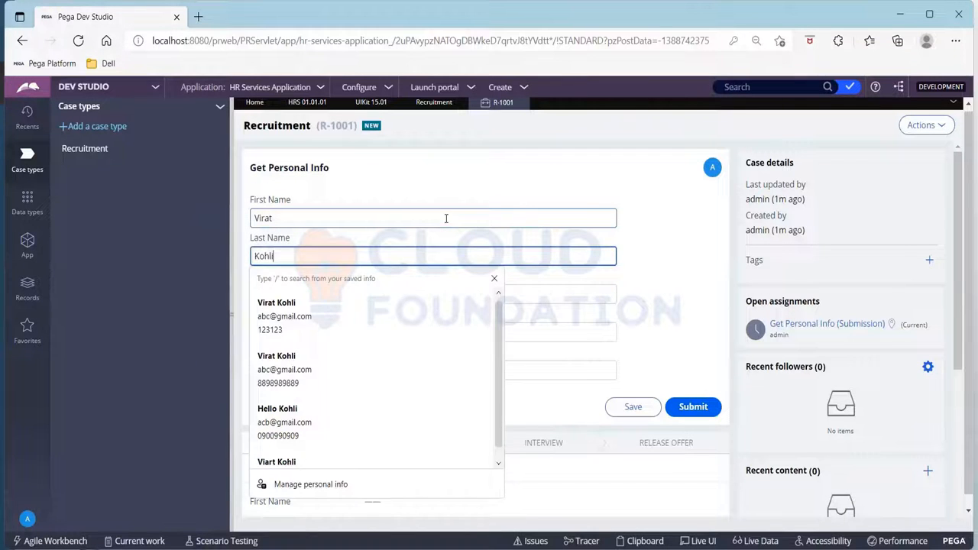
key("Tab")
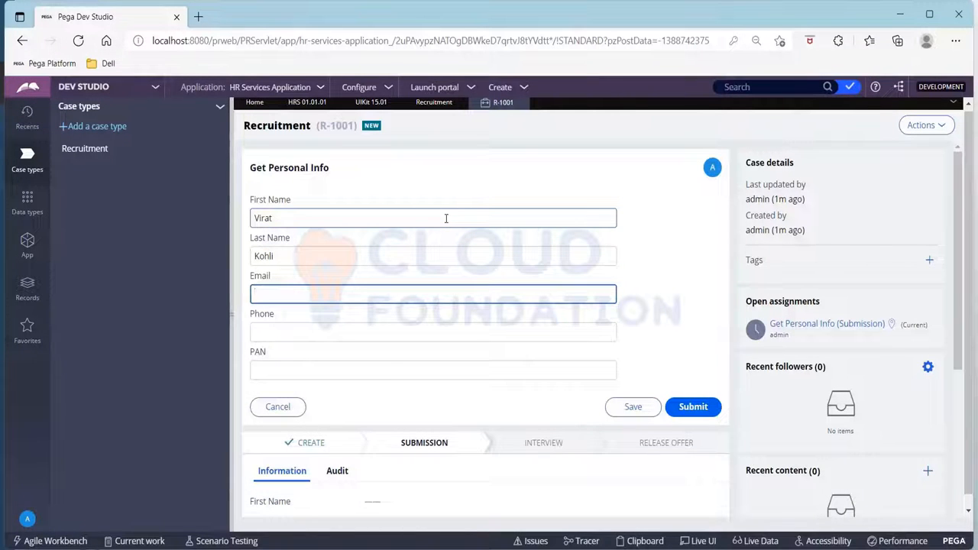
- Fill in the candidate's email, phone number and PAN, and submit the Get Personal Info form
type("abc@")
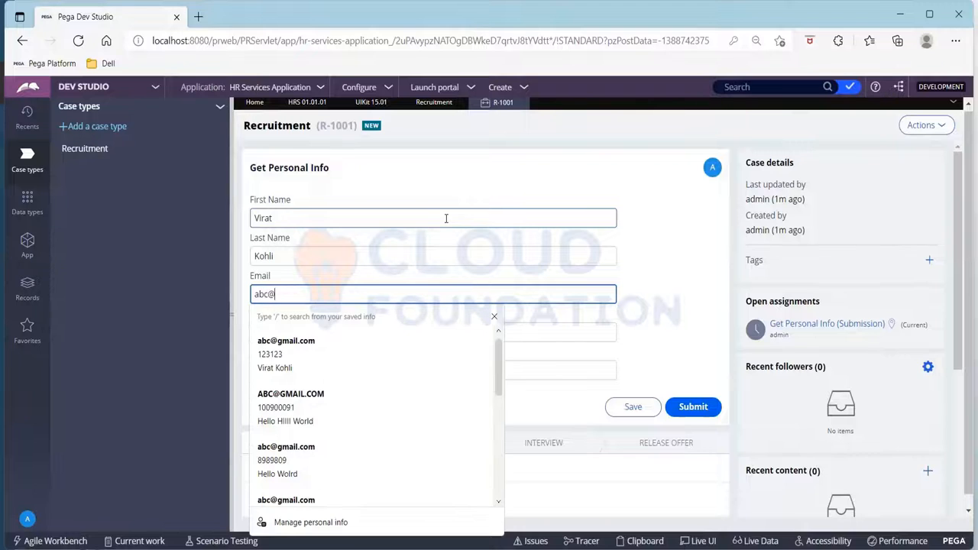
type("gmail.com")
key("Tab")
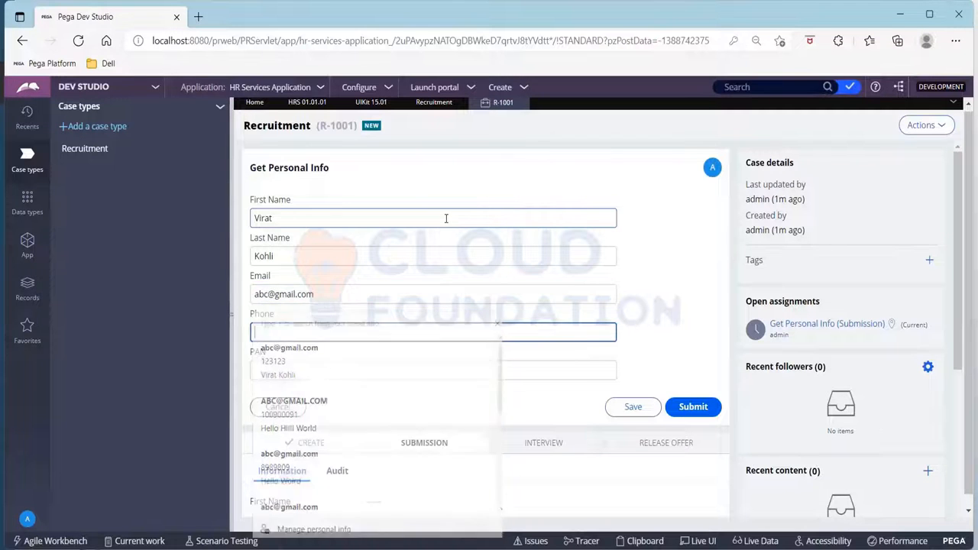
type("123123")
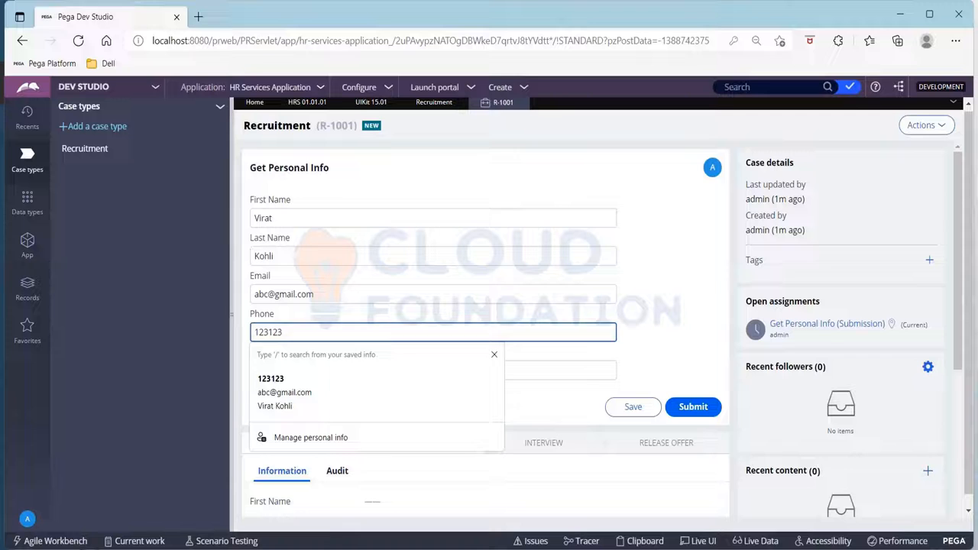
key("Tab")
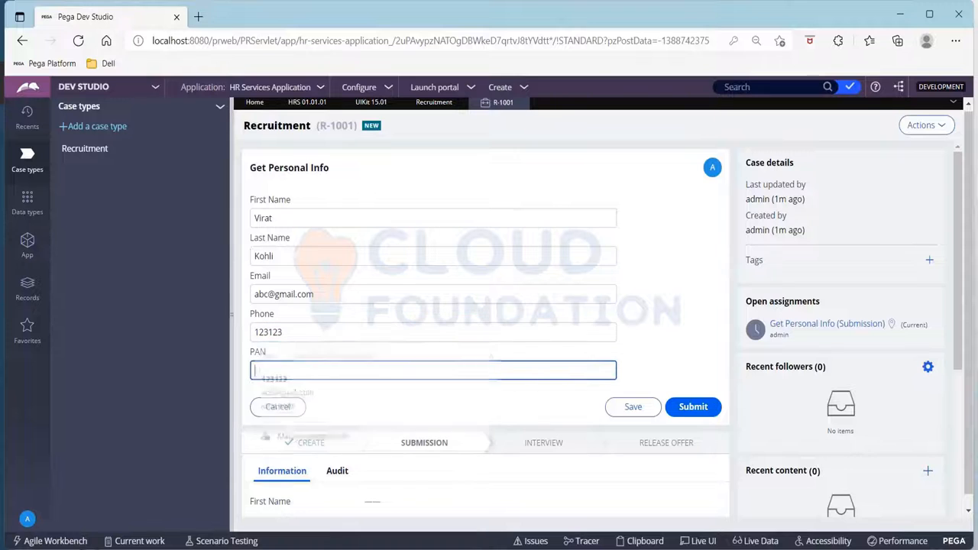
type("ABC123")
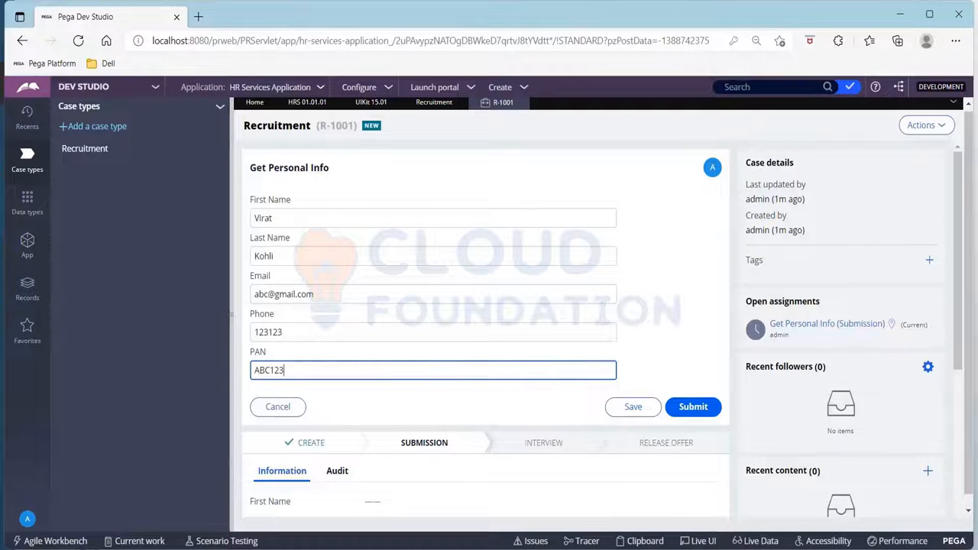
left_click(685, 409)
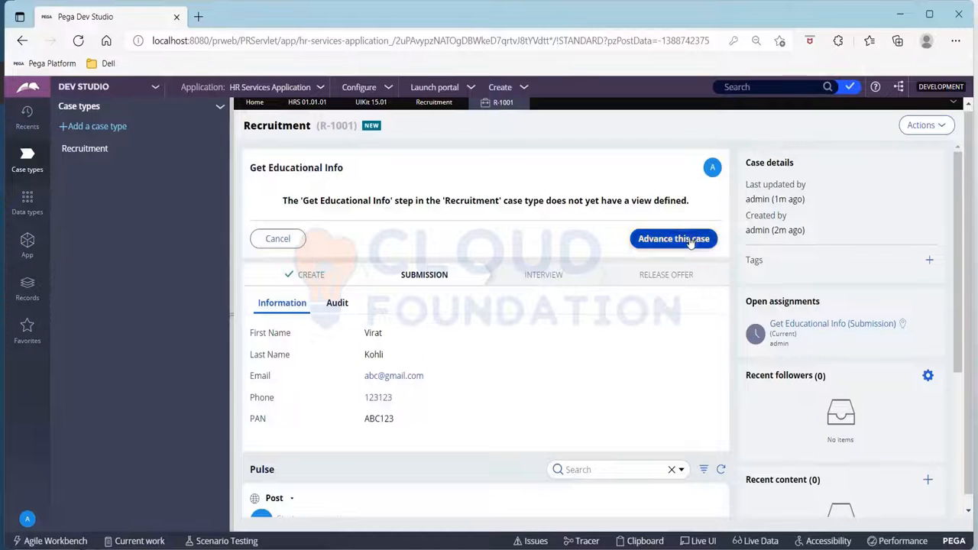
- Advance the case through the Get Educational Info, Get Experience Info and Written Test steps to Approval
left_click(690, 238)
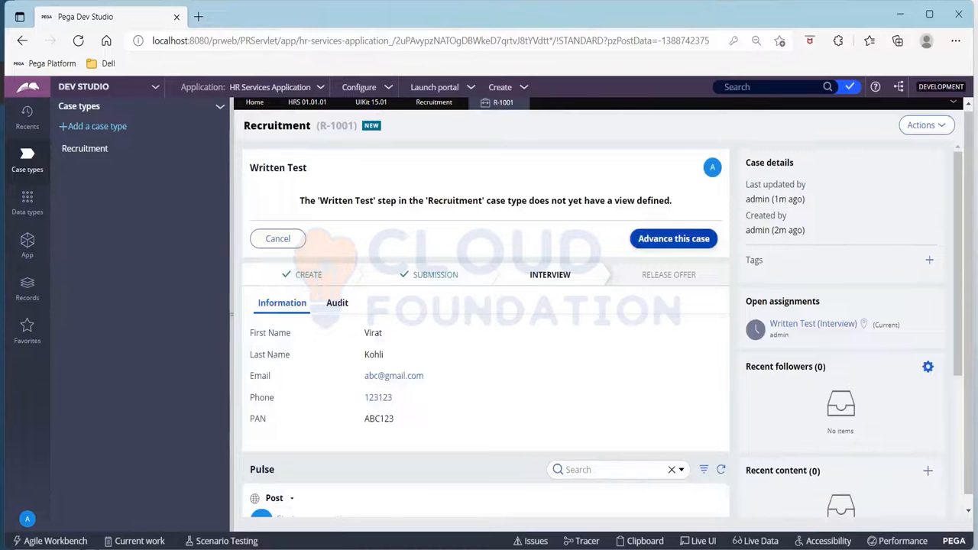
left_click(673, 239)
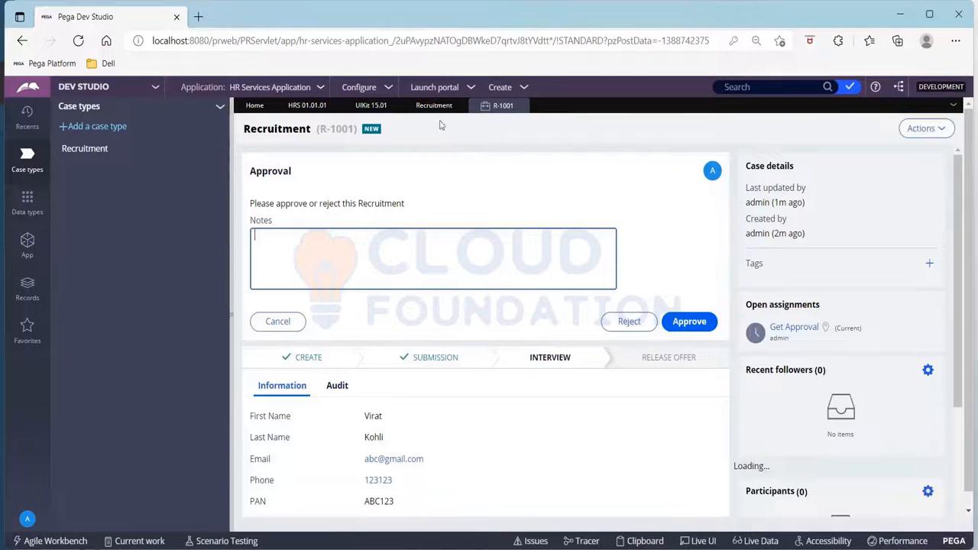
- Return to the Recruitment case type and run it again, advancing the second case past its Create step
left_click(451, 105)
left_click(868, 125)
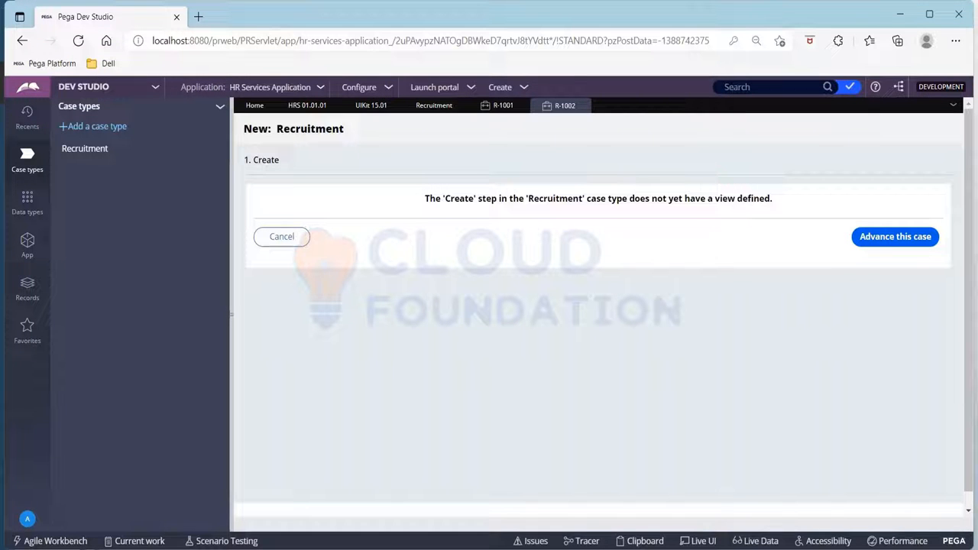
left_click(889, 241)
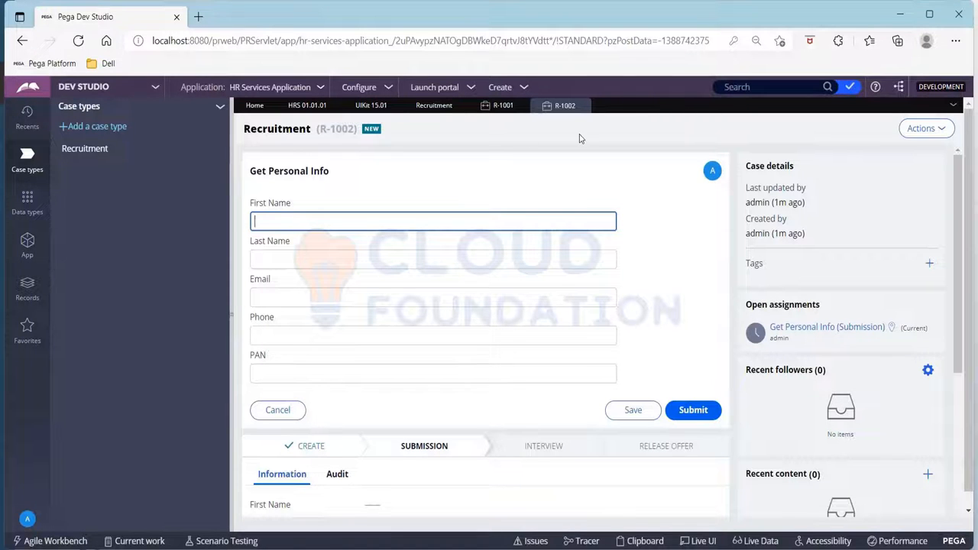
- Enter the candidate's first and last name in the second case's Get Personal Info form
type("Virat")
key("Tab")
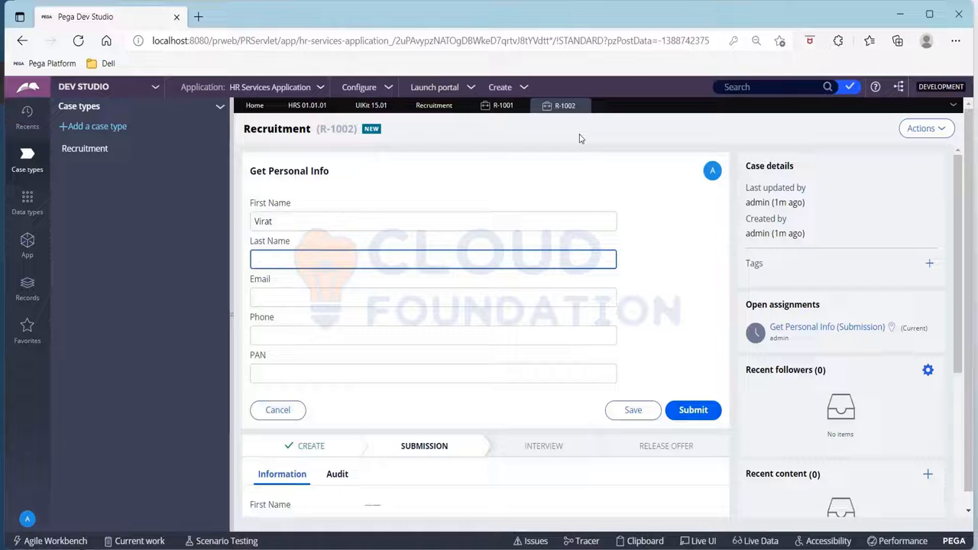
type("Kohli")
key("Tab")
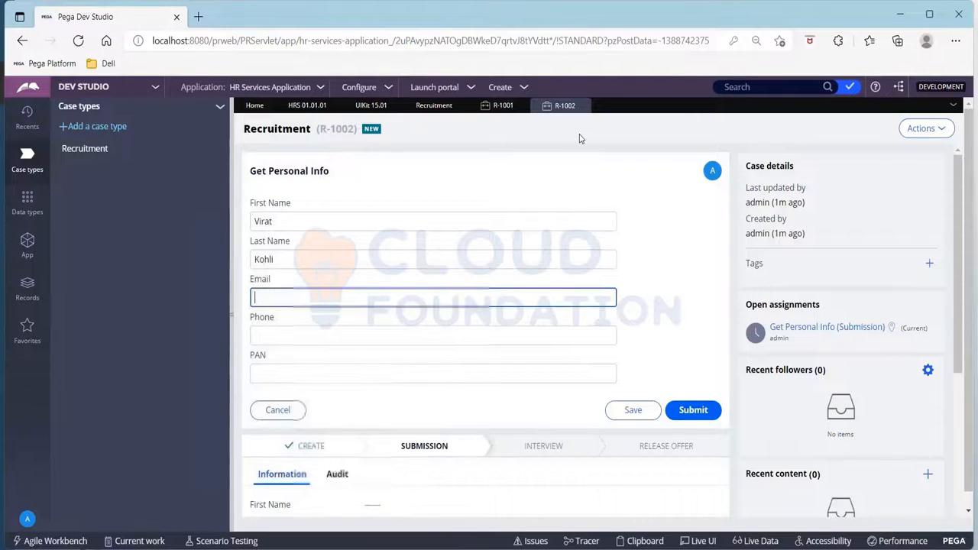
- Fill in the candidate's email, phone number and PAN in the second case, and submit the form
type("abc@")
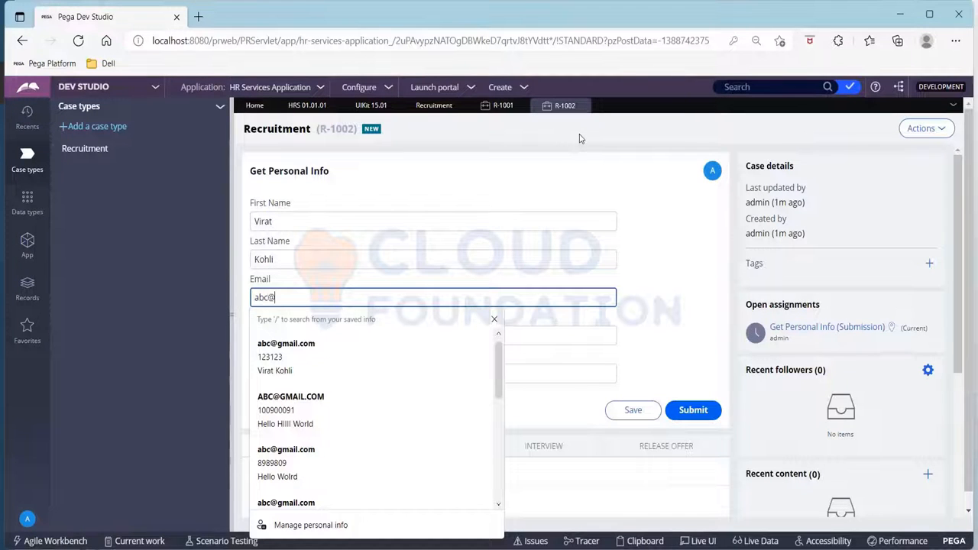
type("gmail.com")
key("Tab")
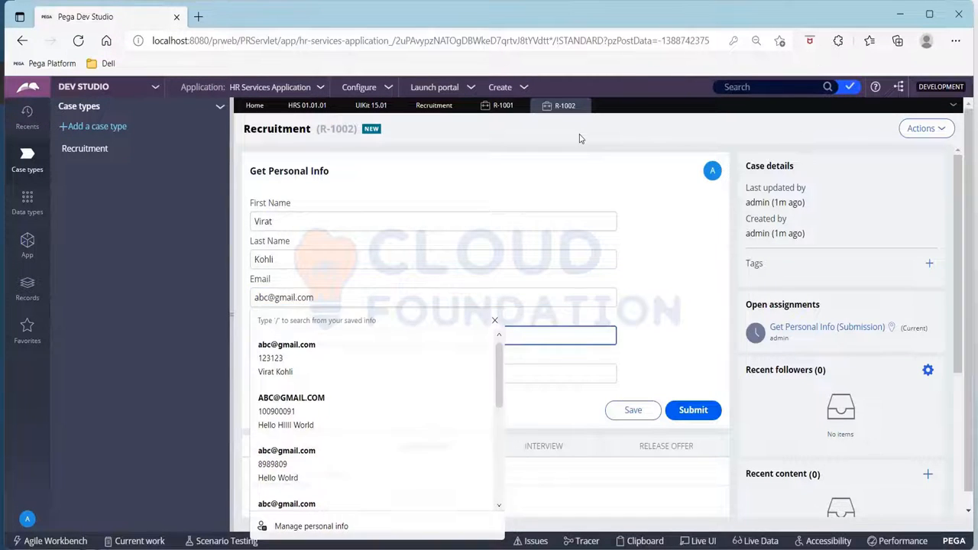
type("123123")
key("Tab")
type("ABC1")
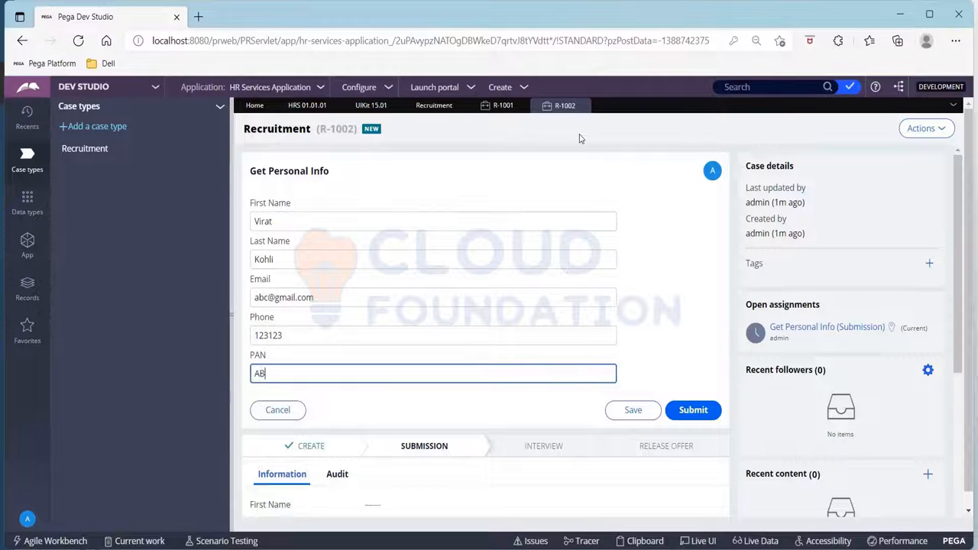
type("23")
left_click(691, 411)
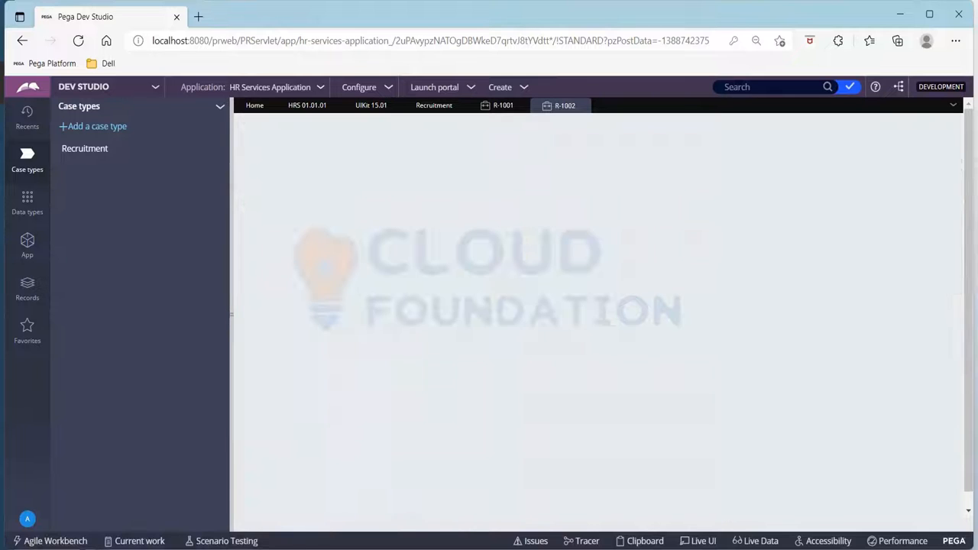
- Advance the second case past the Get Educational Info and Get Experience Info steps to Written Test
left_click(677, 243)
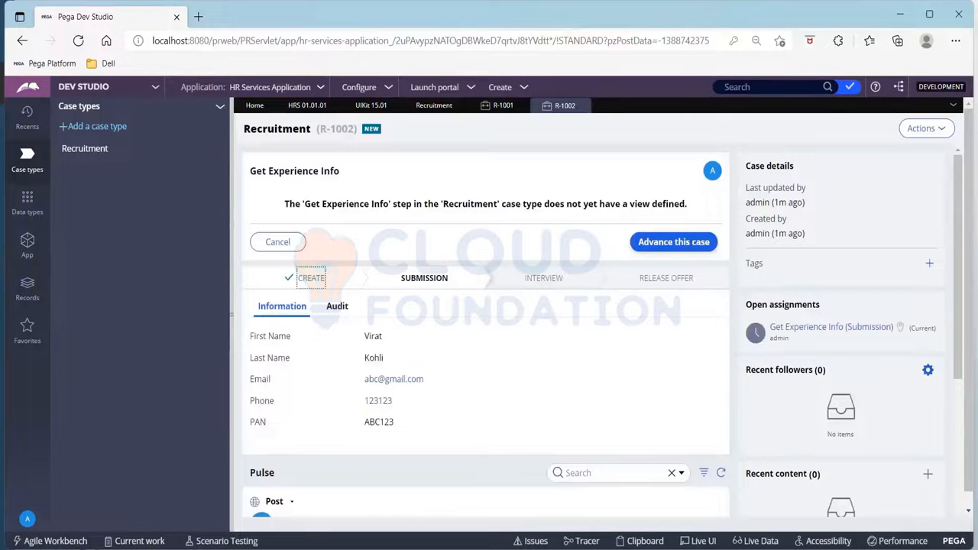
left_click(674, 242)
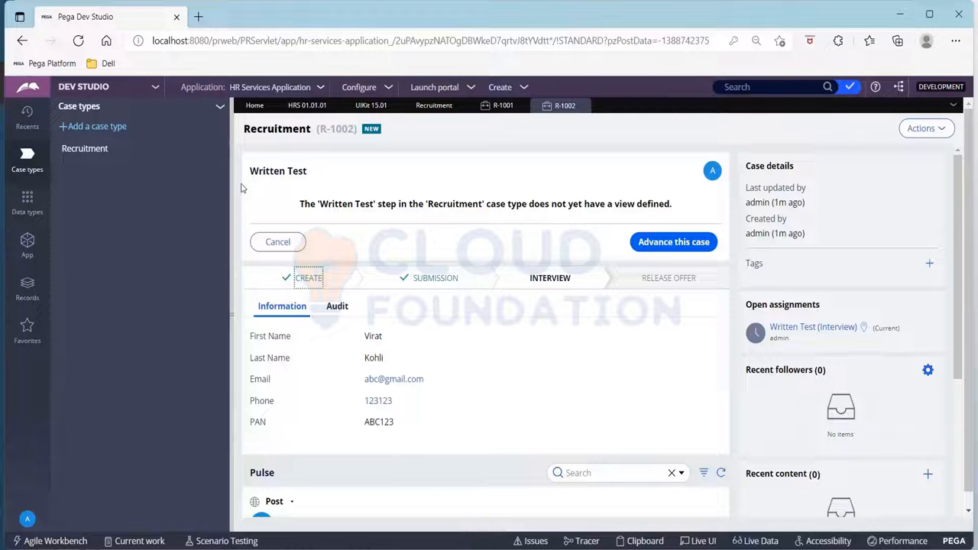
- Add a Search duplicate cases step to the Recruitment case type's Collect Candidate Details process, directly after Get Personal Info
left_click(432, 109)
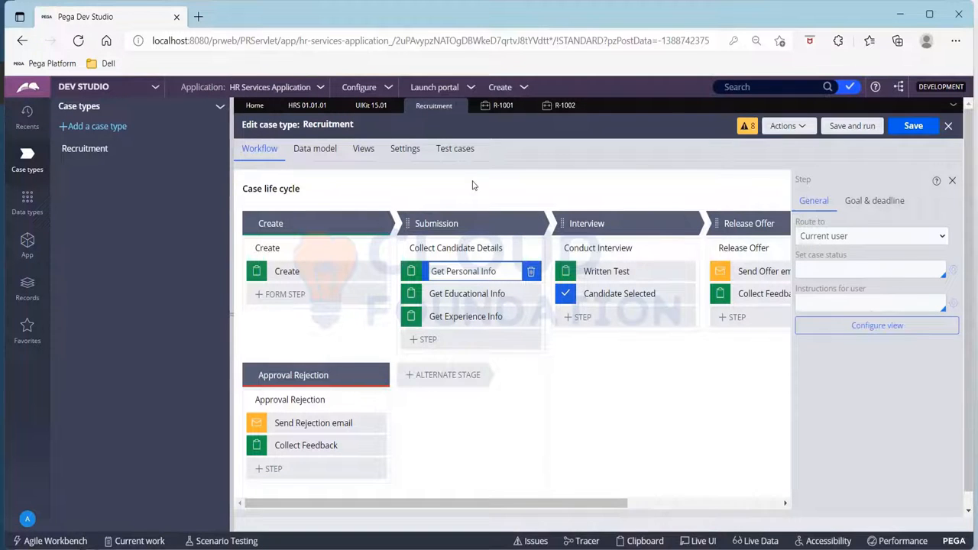
left_click(425, 339)
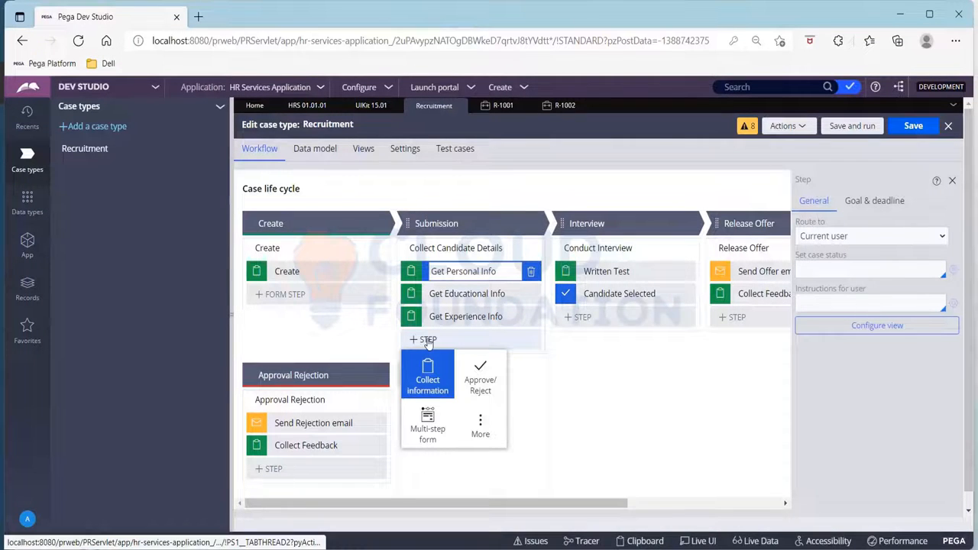
left_click(480, 419)
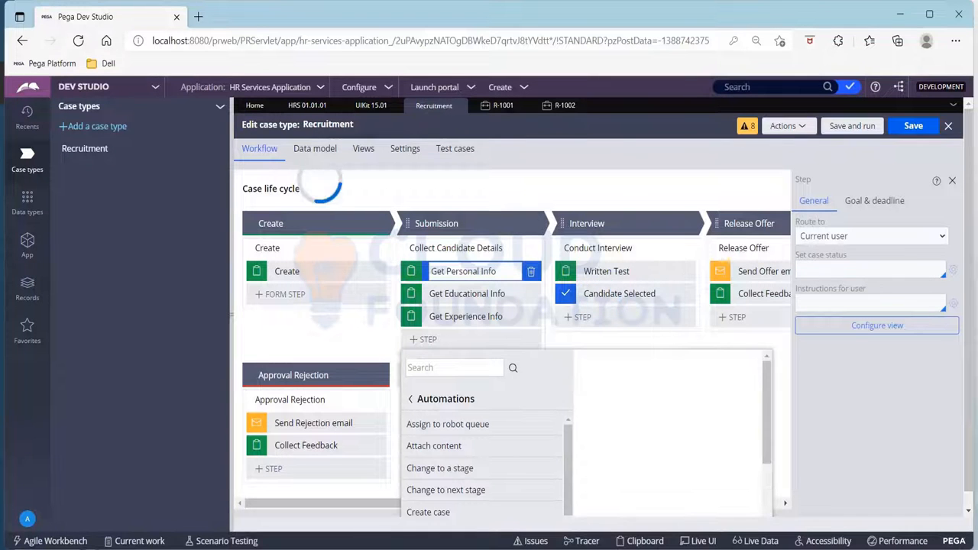
scroll(491, 457, "down", 1)
scroll(490, 457, "down", 5)
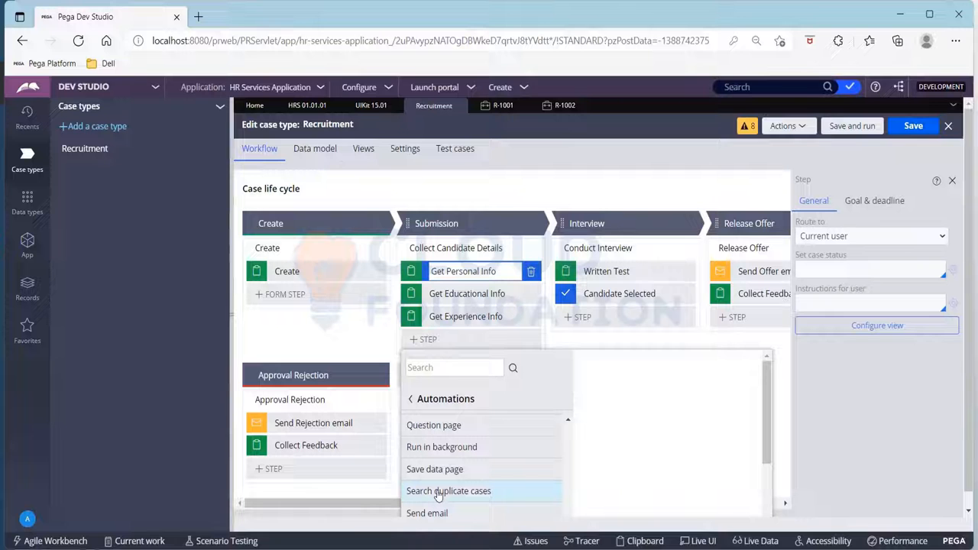
mouse_move(438, 496)
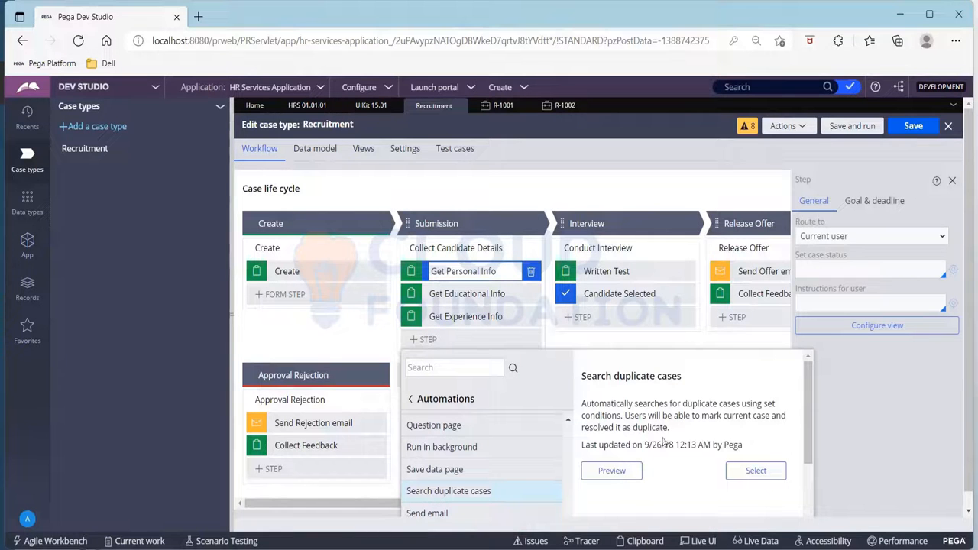
left_click_drag(582, 404, 780, 411)
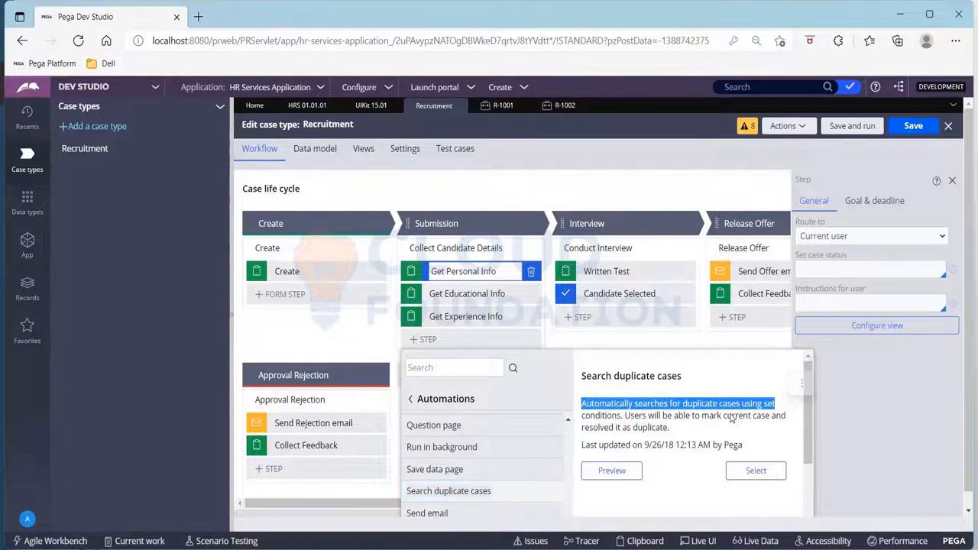
left_click(742, 467)
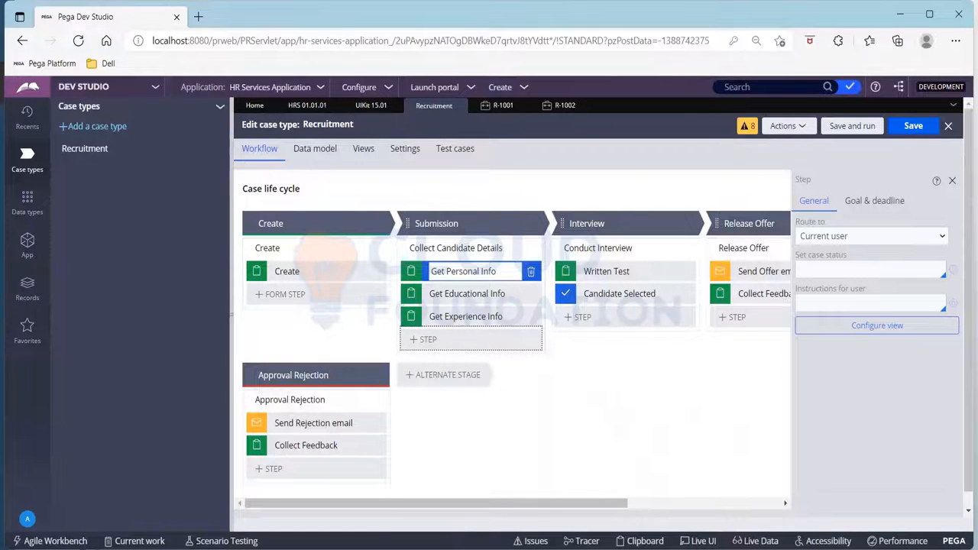
left_click(457, 340)
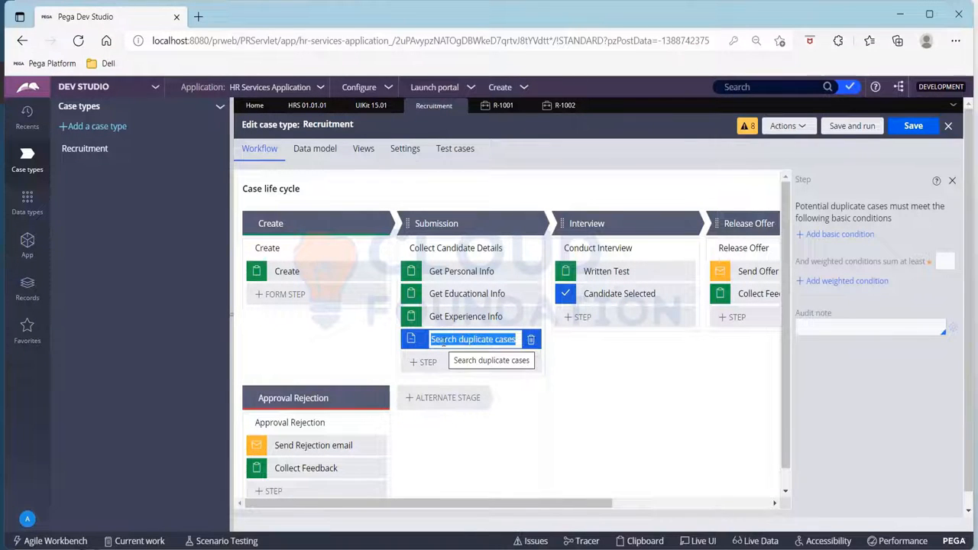
left_click_drag(412, 339, 415, 295)
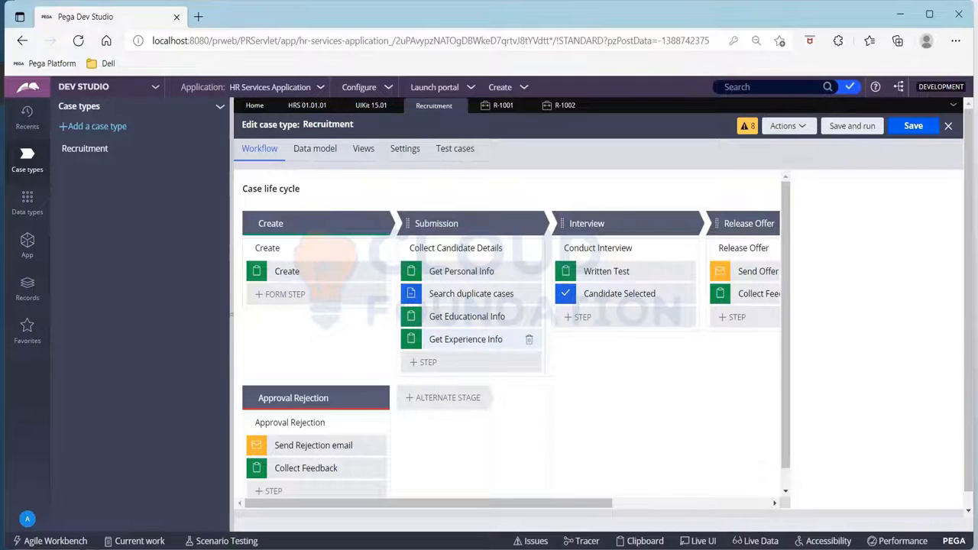
- Add a basic condition to the Search duplicate cases step requiring that First Name is same
left_click(464, 295)
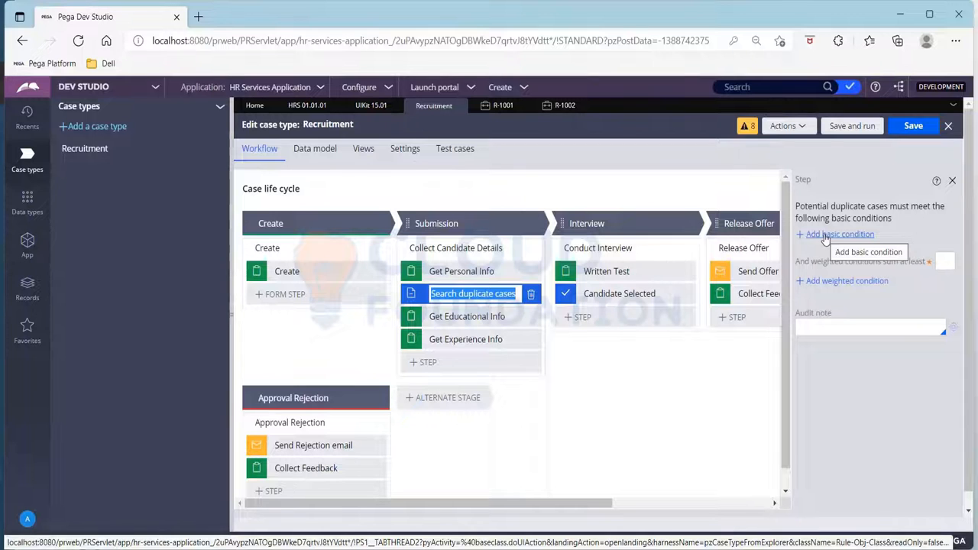
left_click(825, 237)
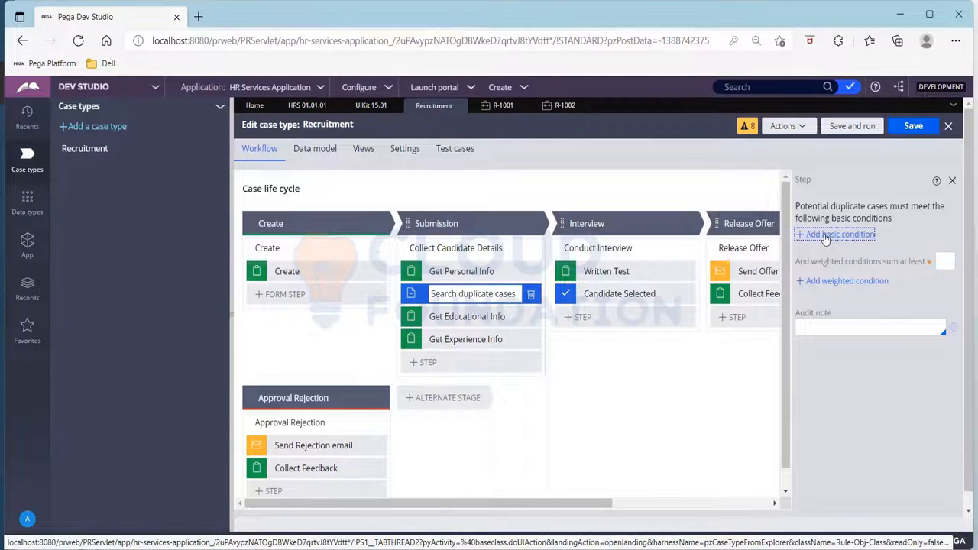
left_click(824, 237)
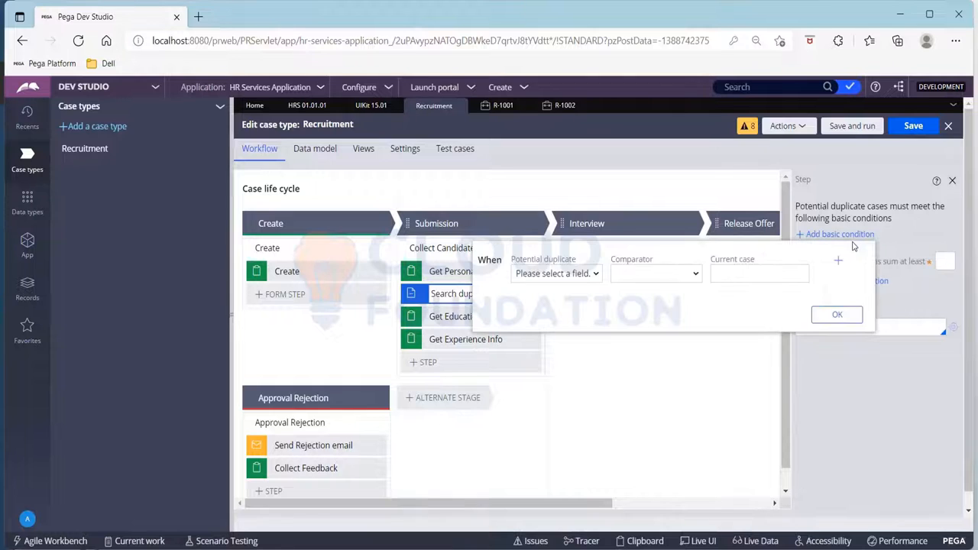
left_click(588, 275)
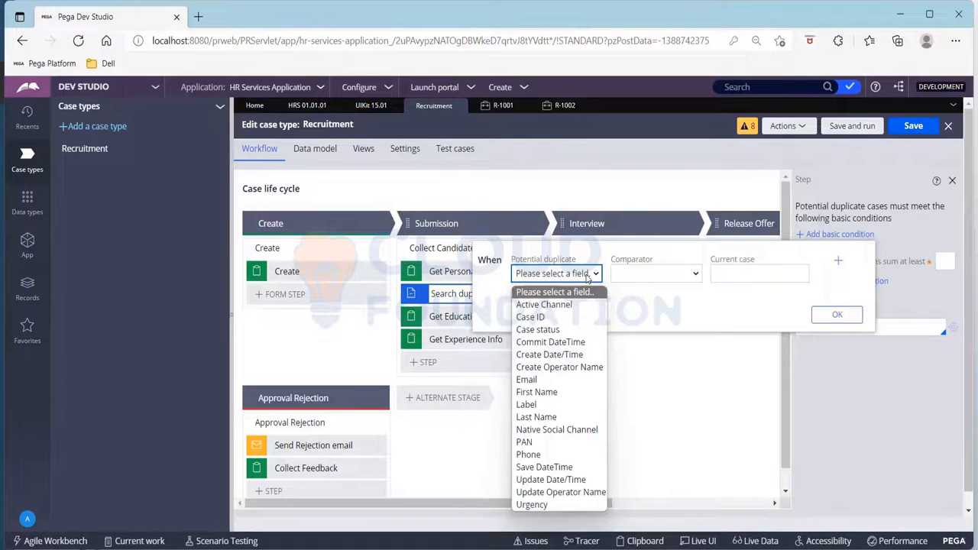
key("f")
key("Return")
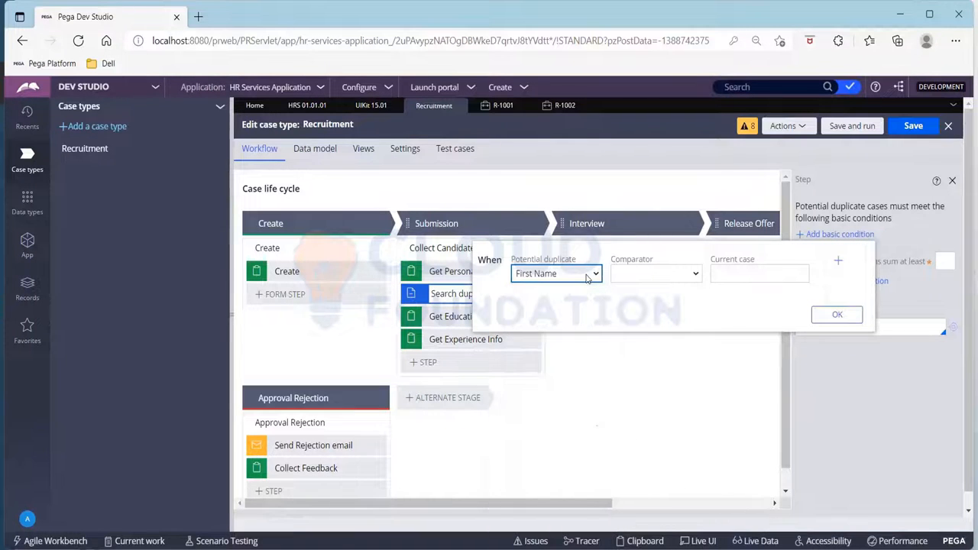
left_click(669, 276)
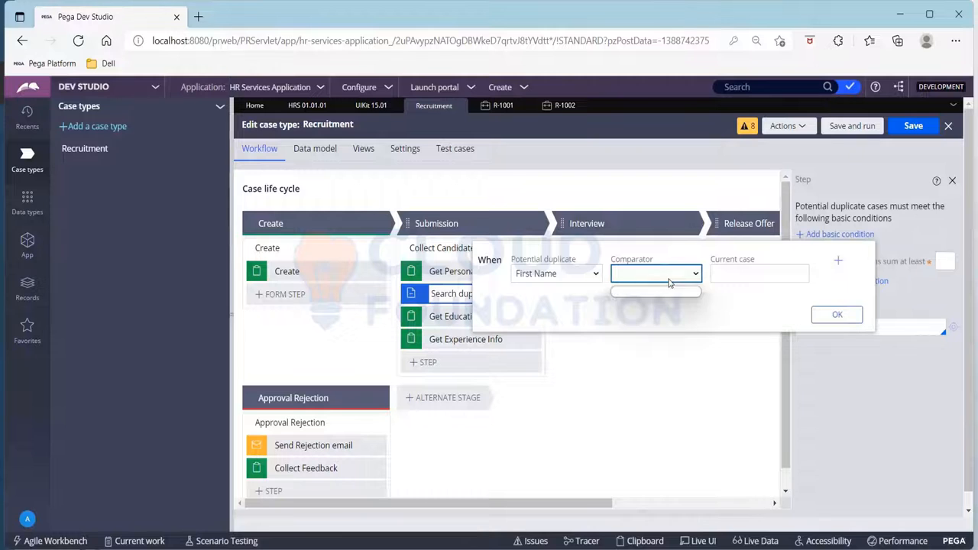
left_click(669, 288)
left_click(669, 277)
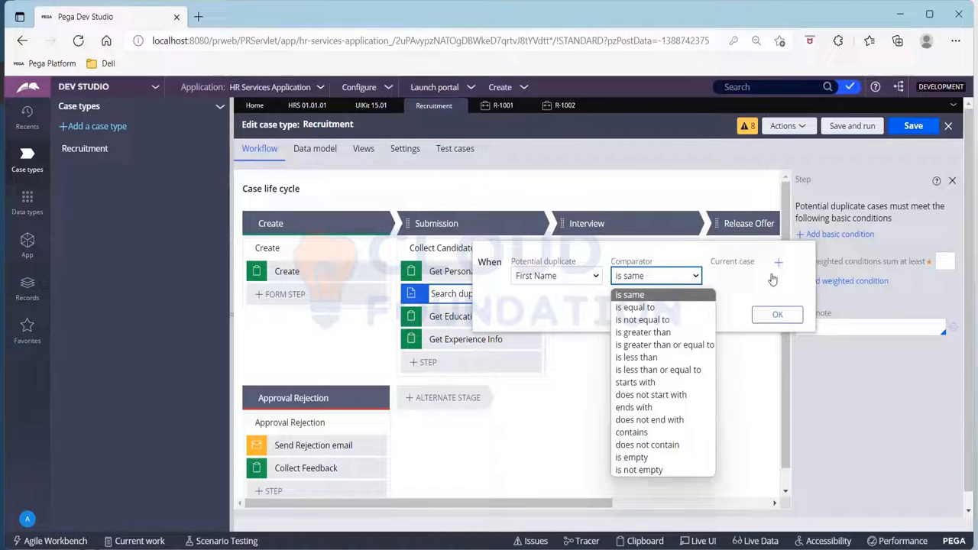
left_click(773, 315)
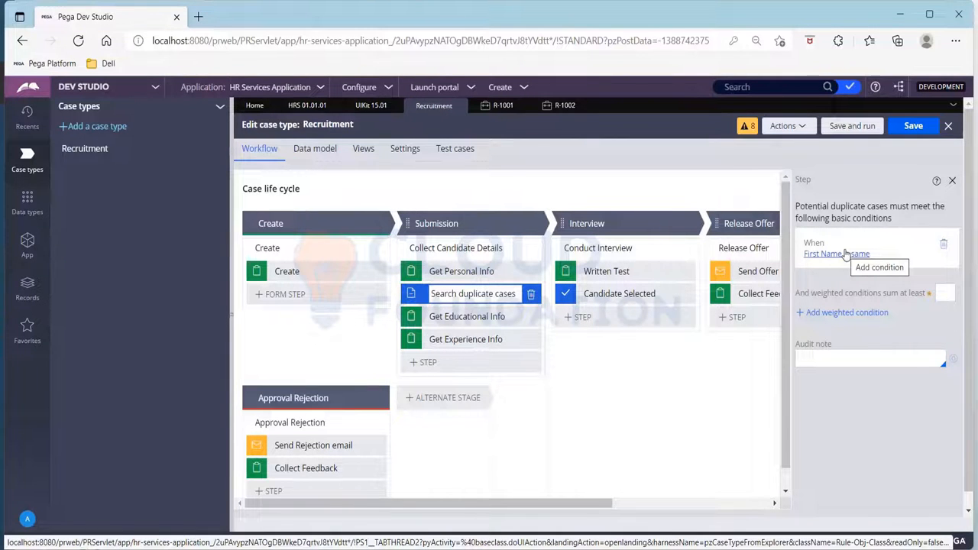
- Extend the basic condition with an "and" row requiring that Last Name is same
left_click(836, 258)
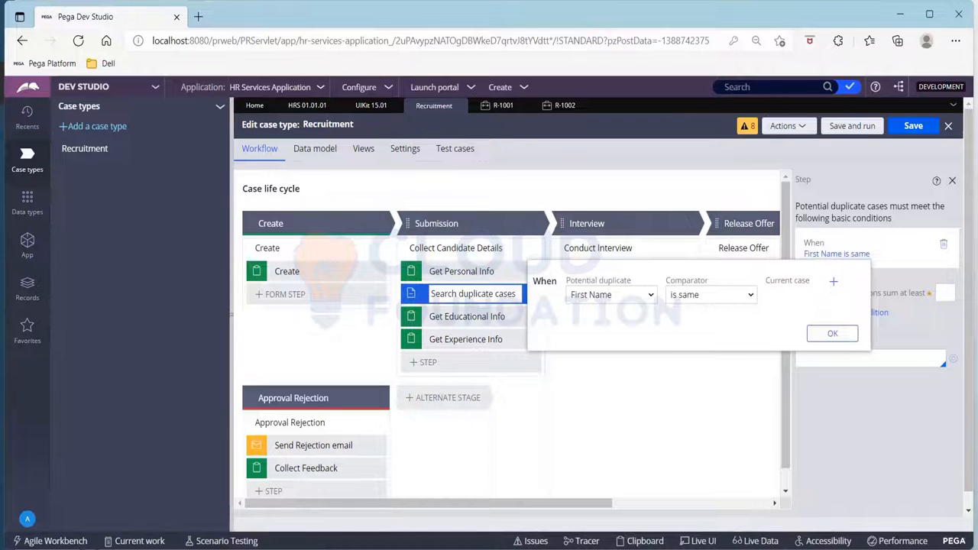
left_click(833, 281)
left_click(633, 343)
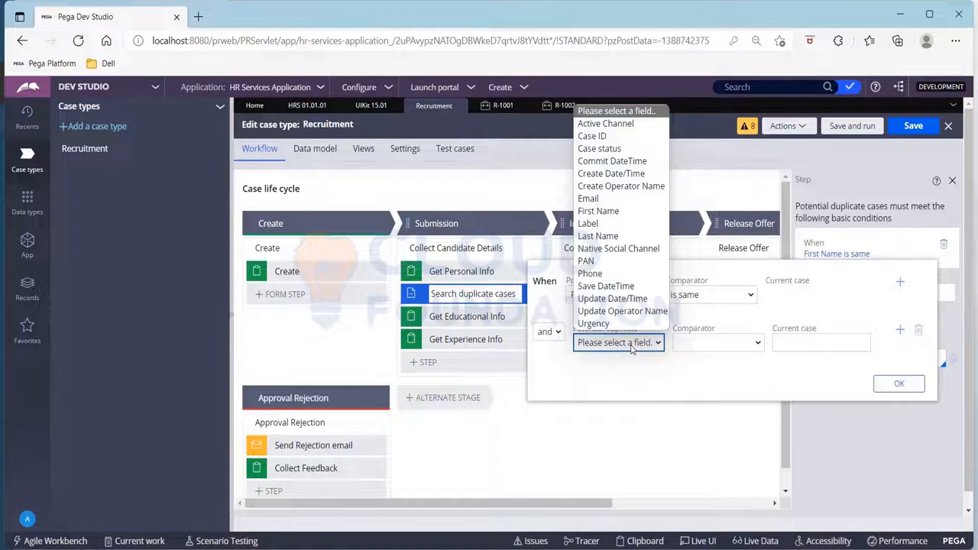
key("l")
key("Down")
key("Return")
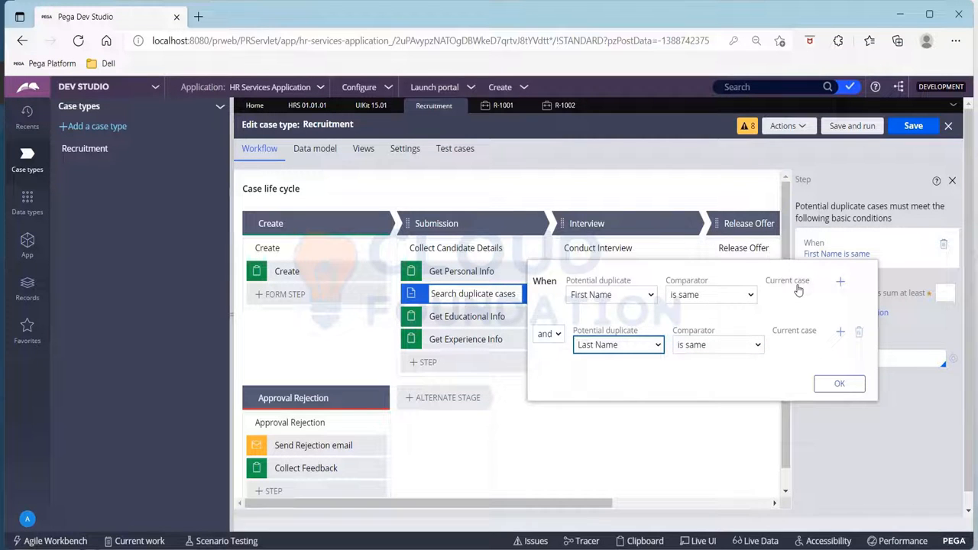
left_click(835, 385)
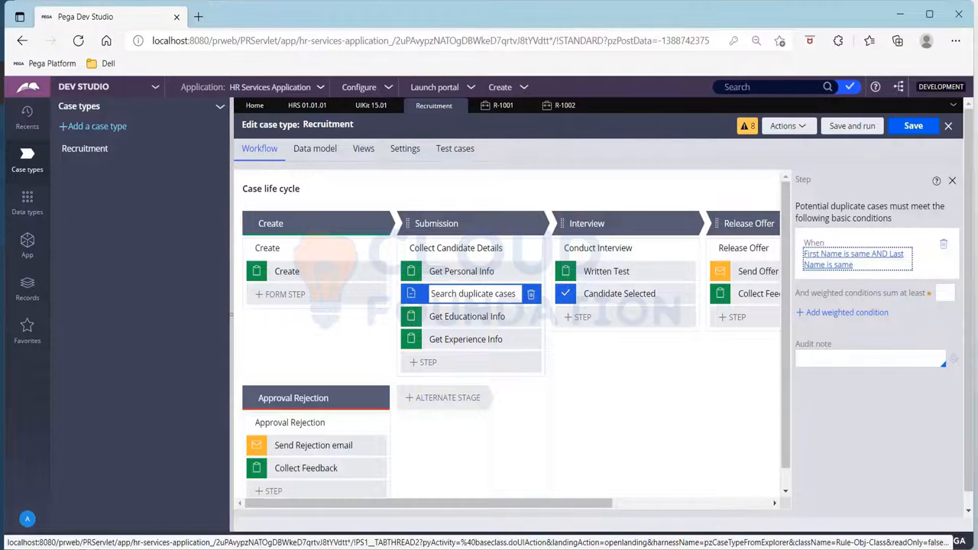
- Start a weighted condition with weight 50 that checks whether the potential duplicate's PAN field is equal to a value
left_click(844, 317)
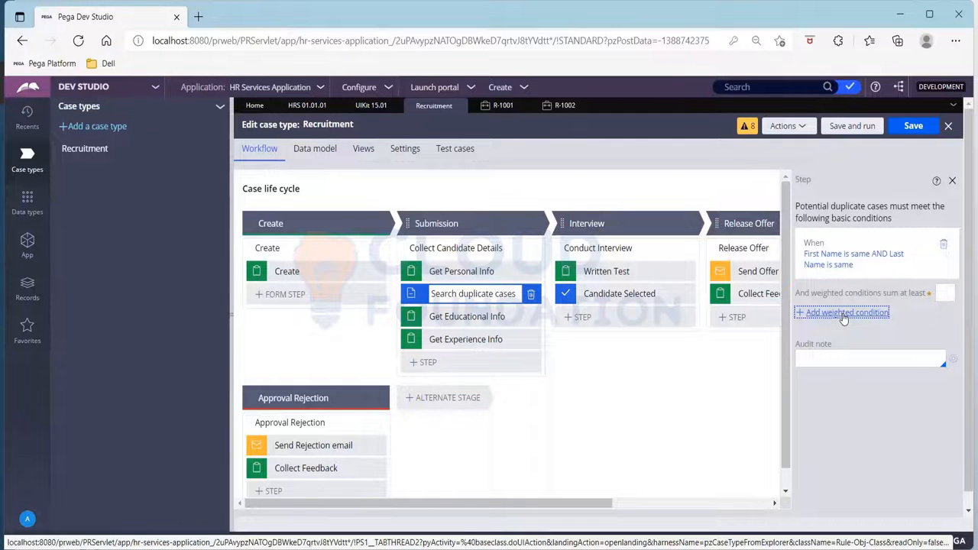
left_click(844, 316)
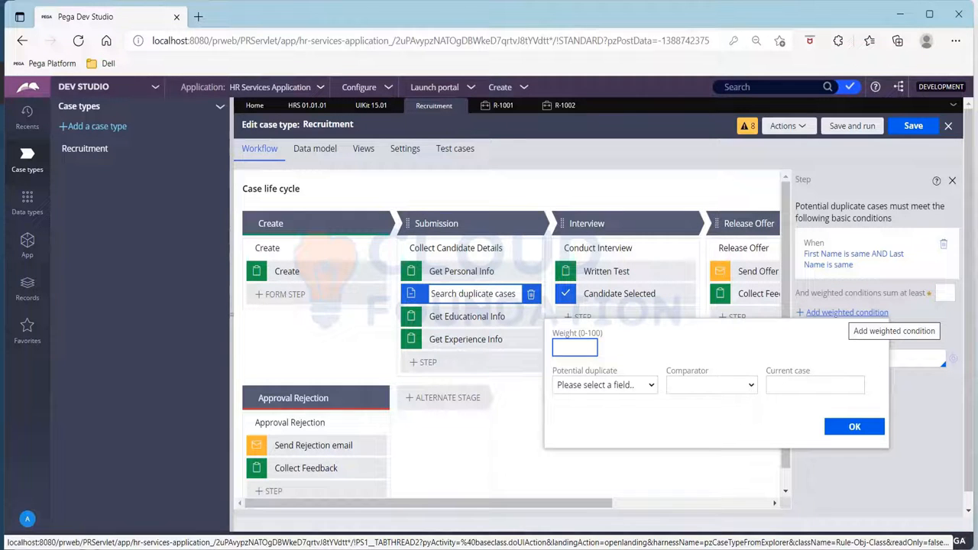
type("50")
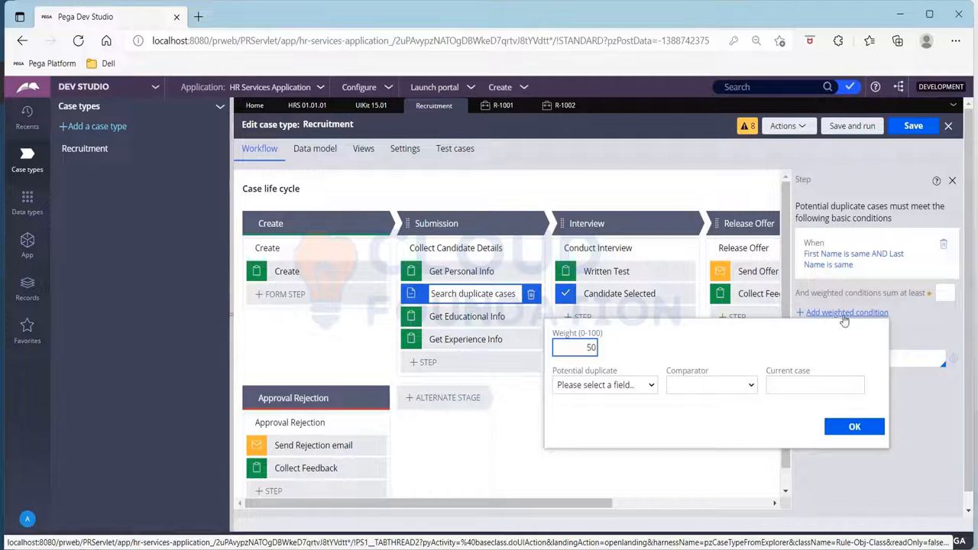
left_click(641, 386)
key("p")
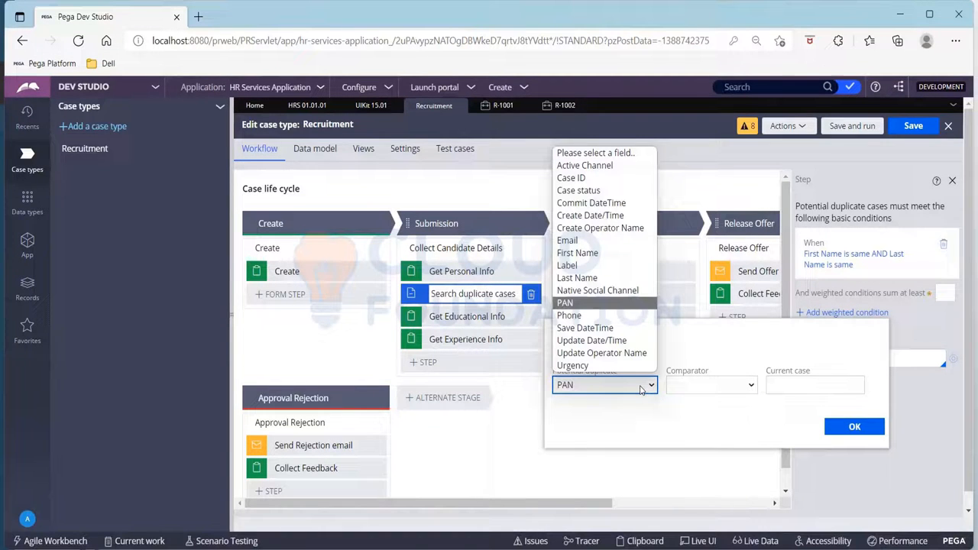
key("Return")
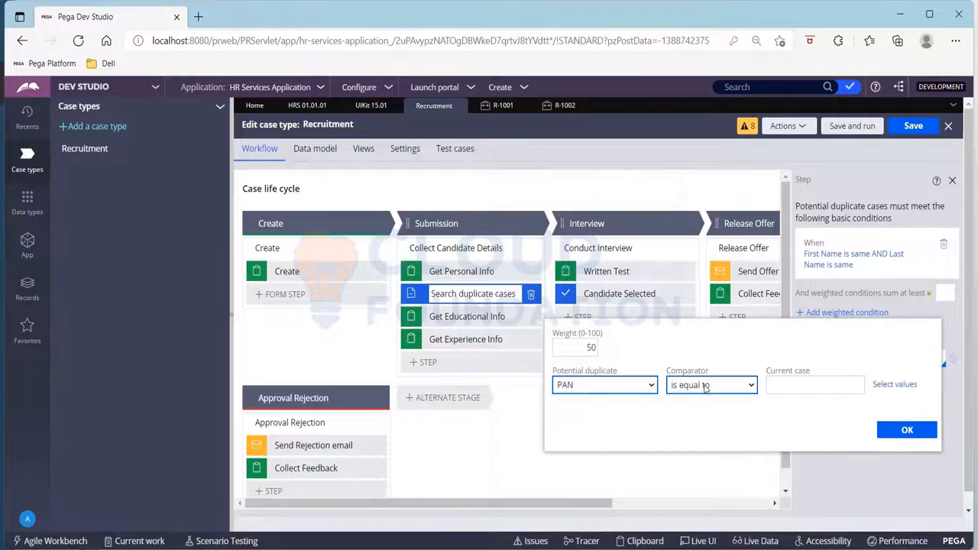
- Use another field, PAN, as the current case value of the weighted condition, and confirm the condition
left_click(852, 385)
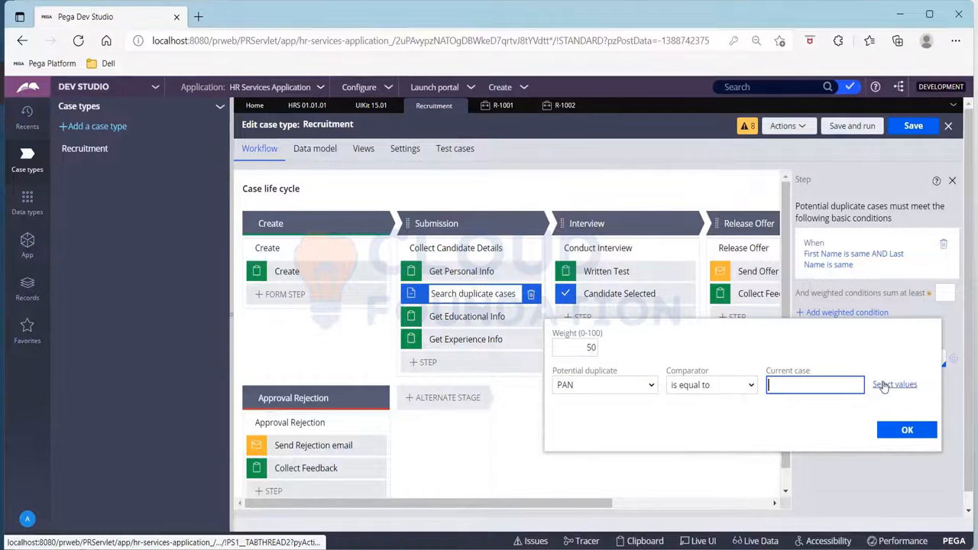
left_click(892, 386)
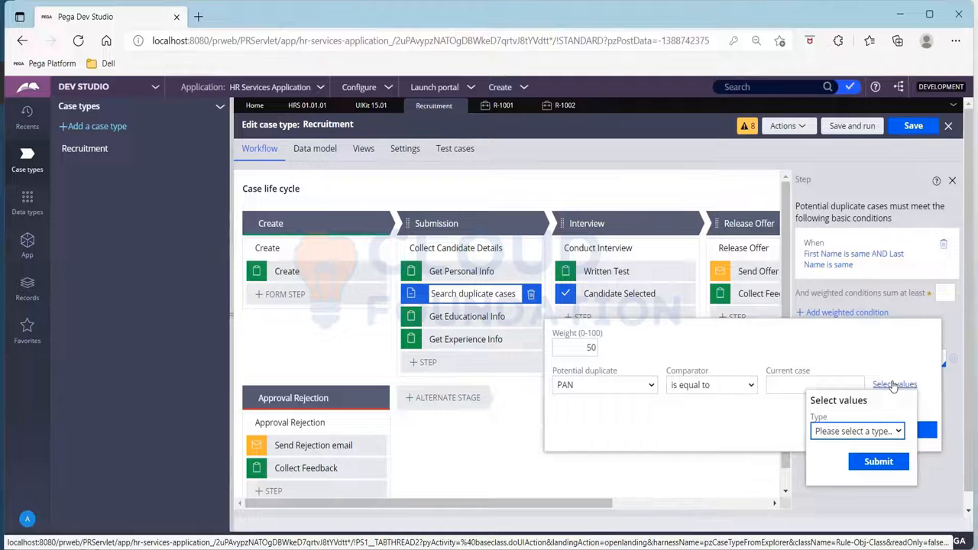
left_click(874, 432)
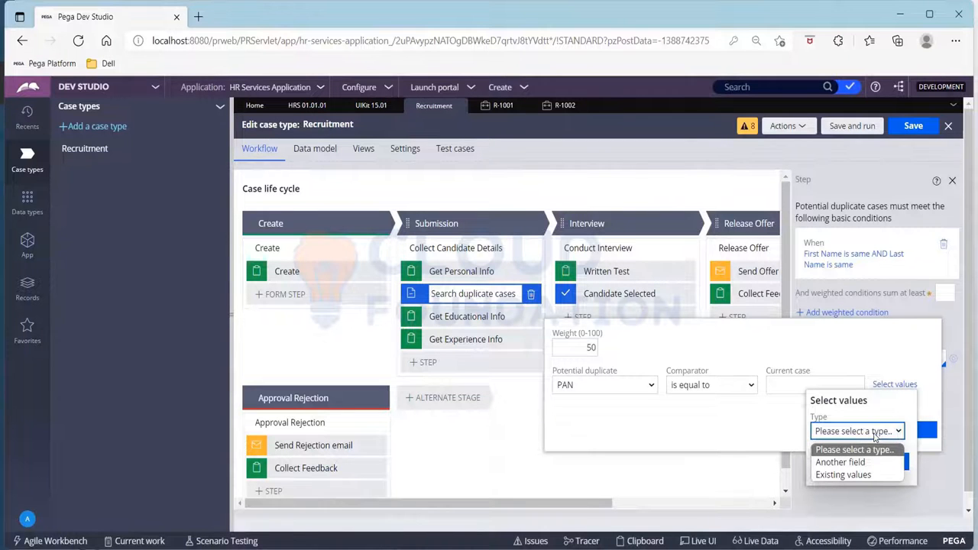
left_click(874, 464)
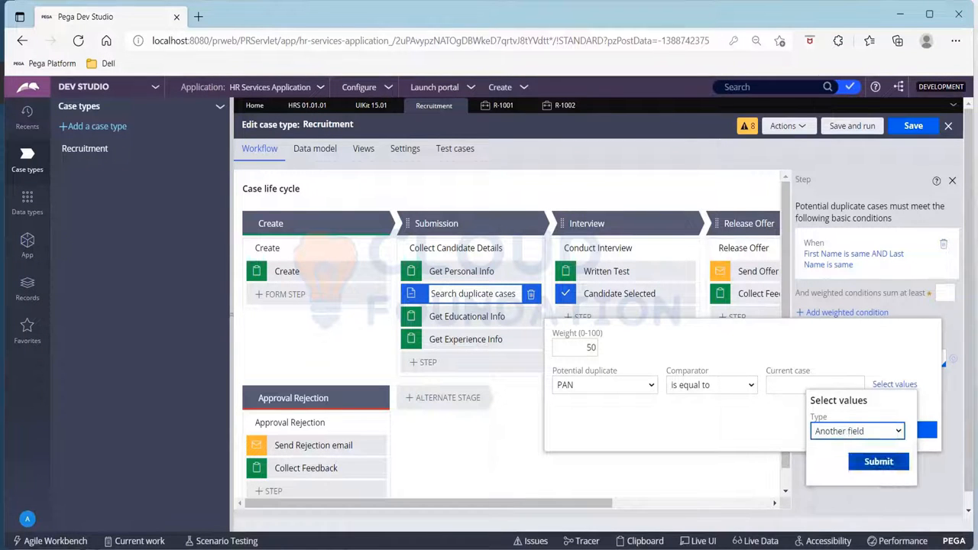
left_click(874, 464)
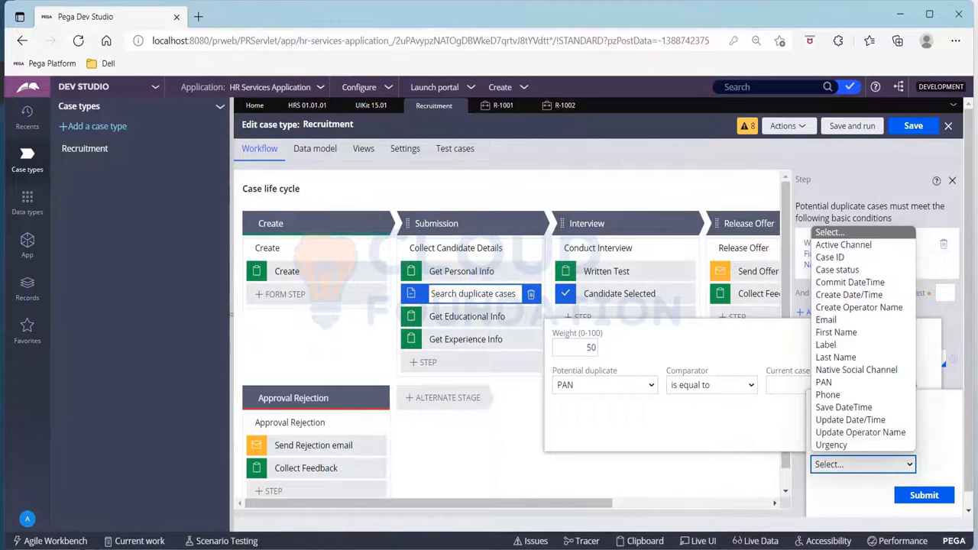
key("p")
key("Return")
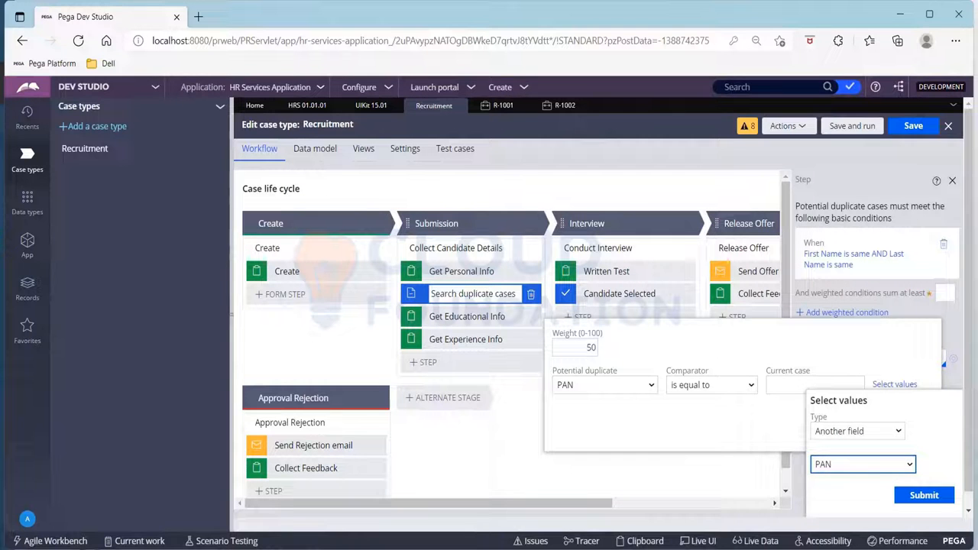
left_click(924, 495)
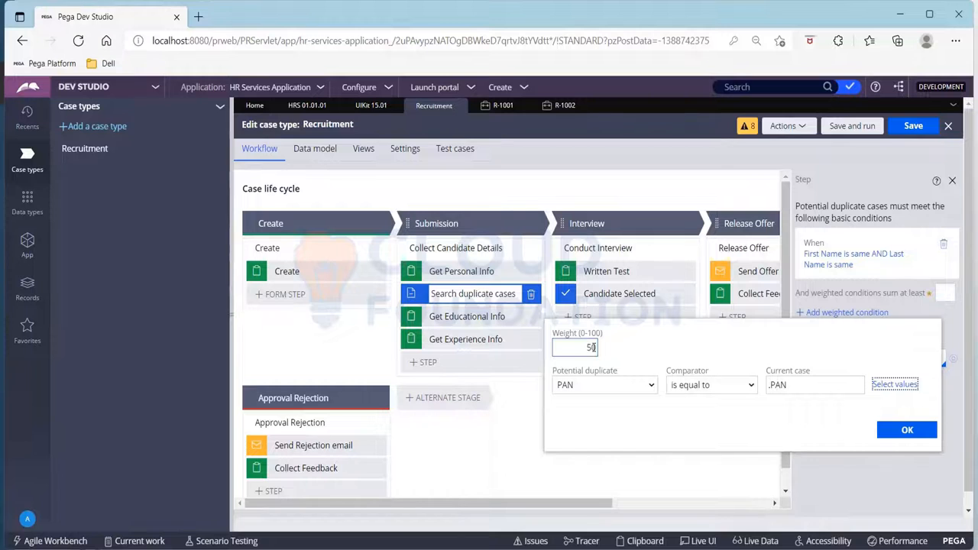
left_click(918, 432)
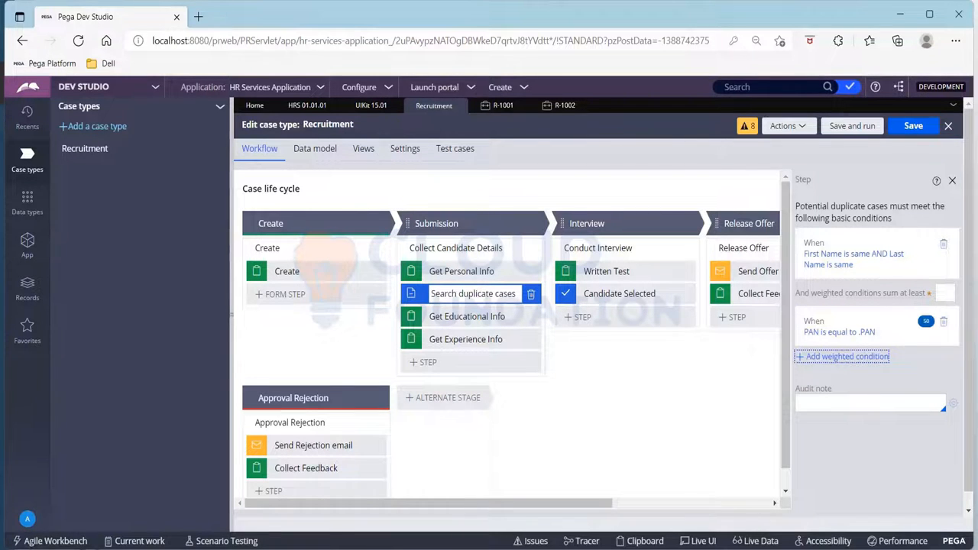
- Start a weighted condition with weight 30 that checks whether the potential duplicate's Email field is equal to a value
left_click(842, 357)
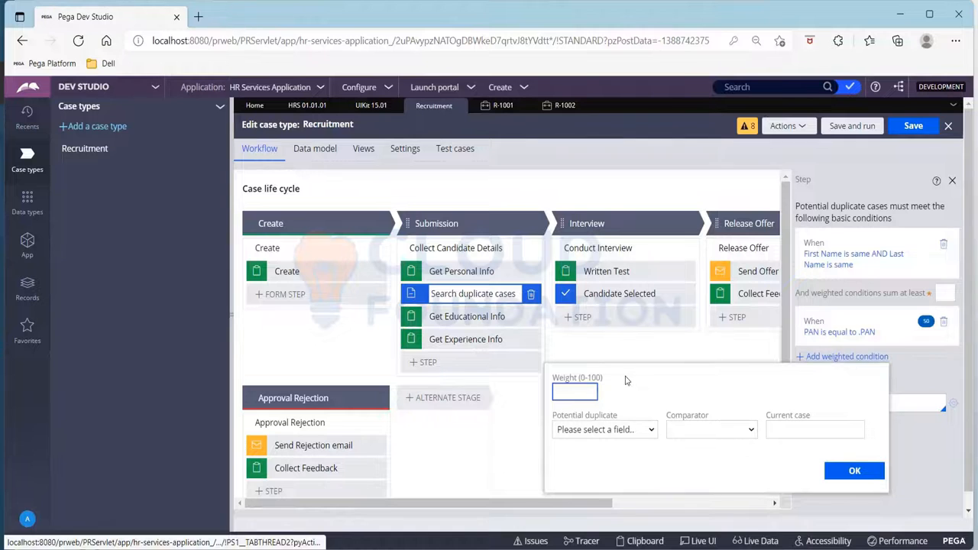
type("30")
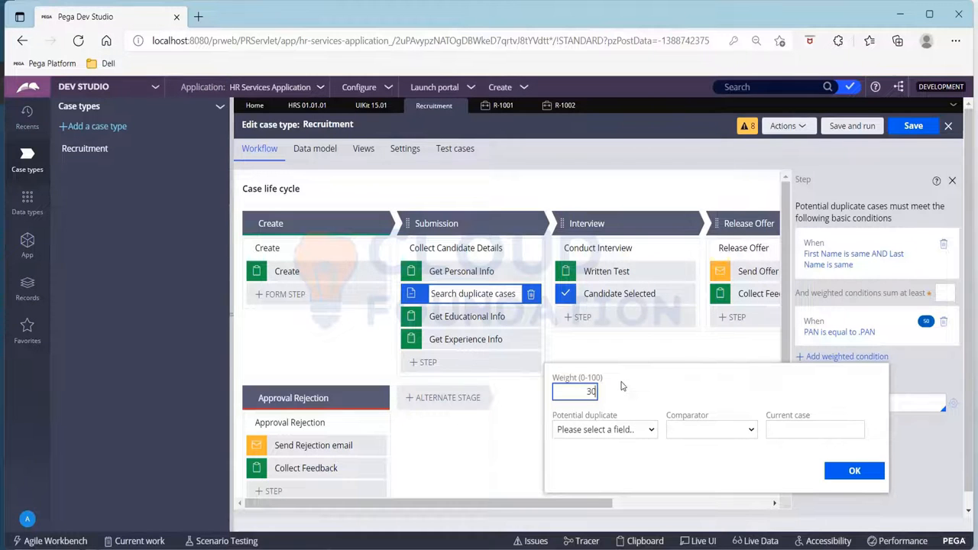
left_click(638, 431)
key("e")
key("Return")
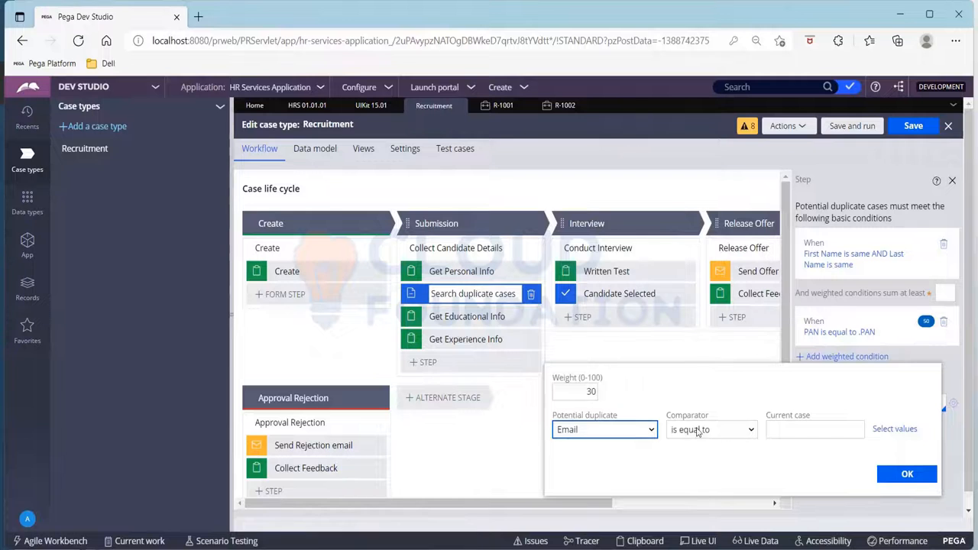
left_click(896, 430)
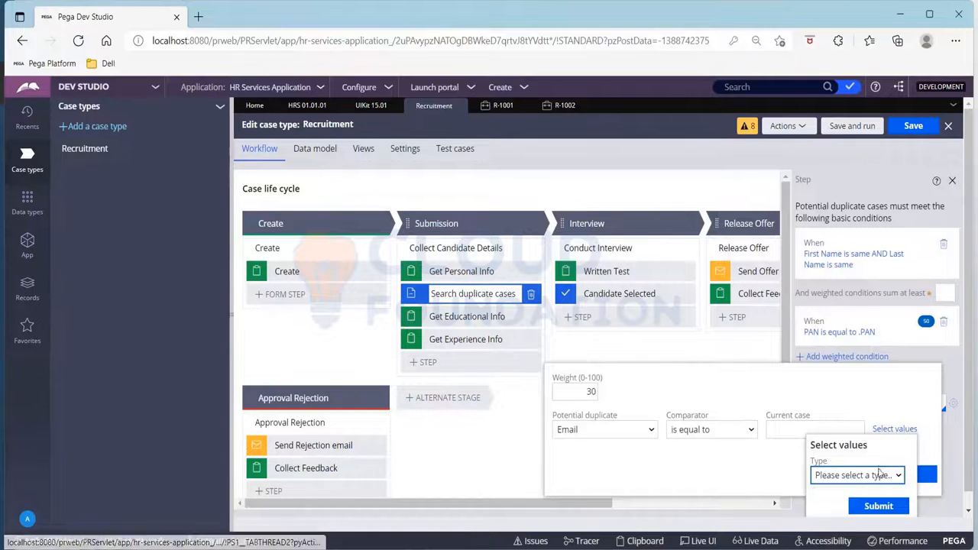
left_click(880, 475)
left_click(840, 506)
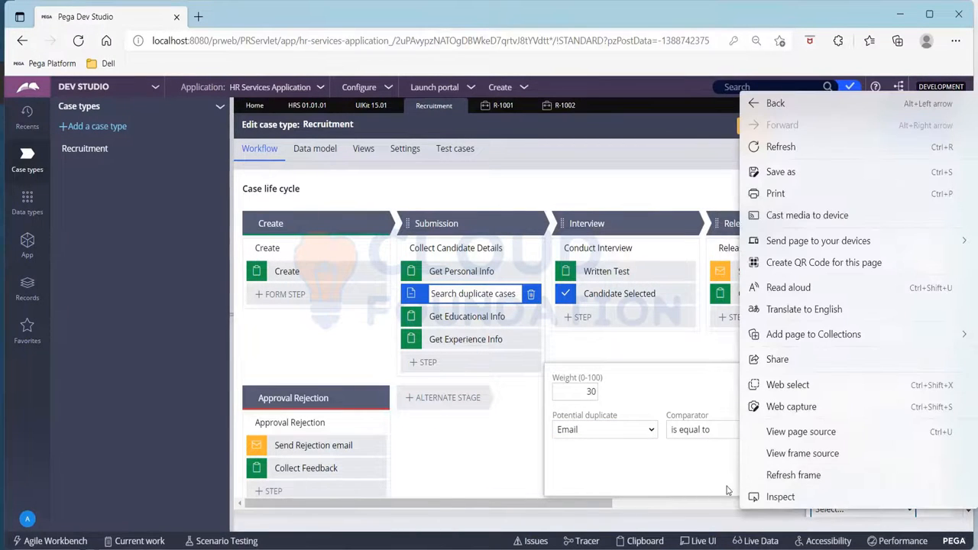
key("Escape")
- Use another field, Email, as the current case value of the weighted condition, and confirm the condition
left_click(895, 430)
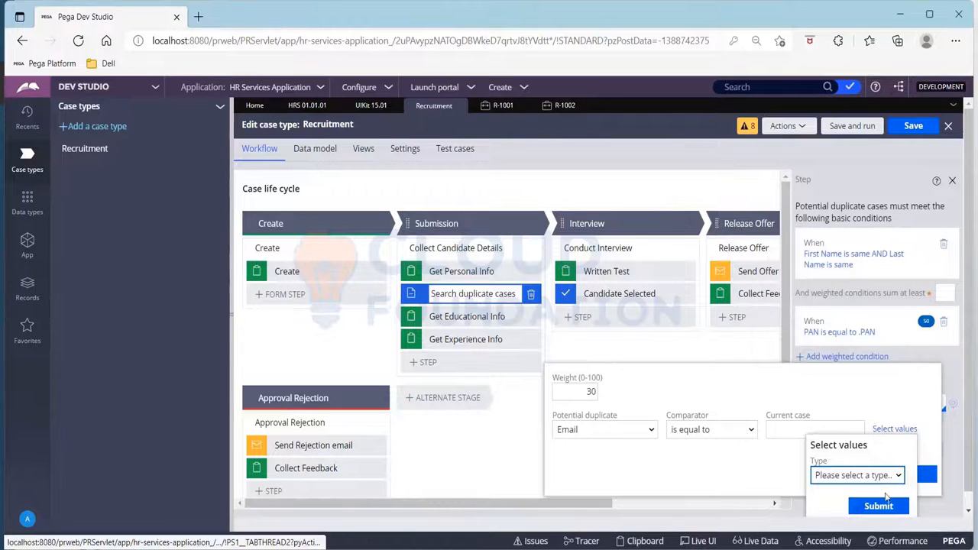
left_click(891, 473)
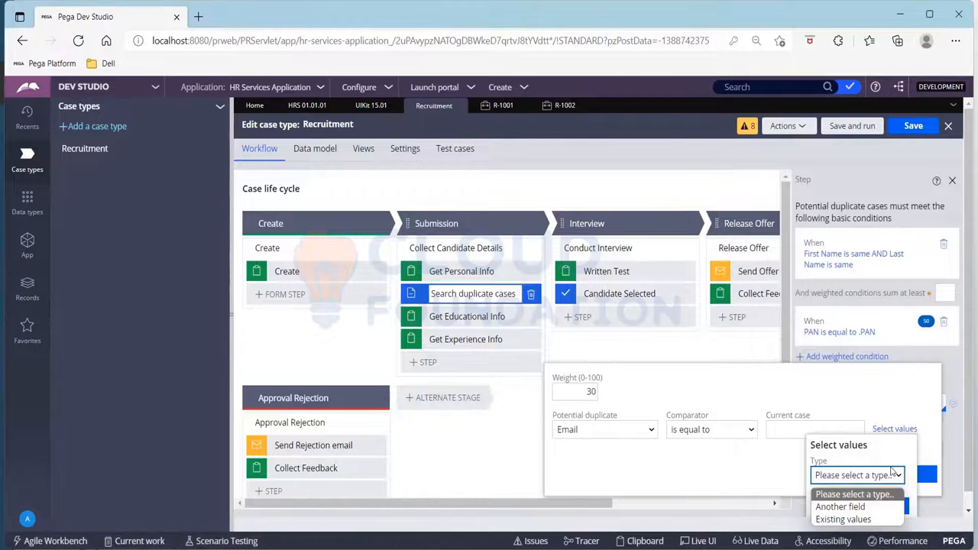
left_click(864, 510)
left_click(877, 478)
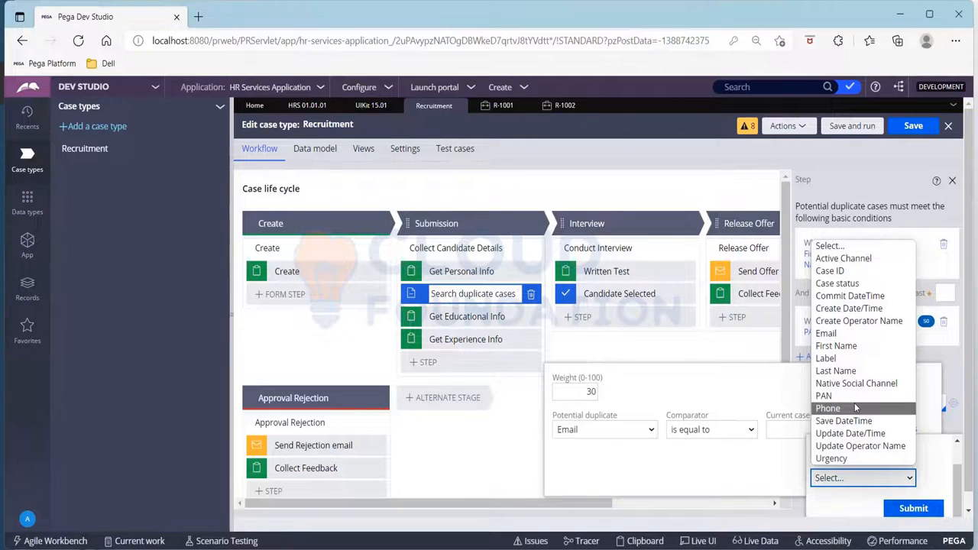
left_click(832, 334)
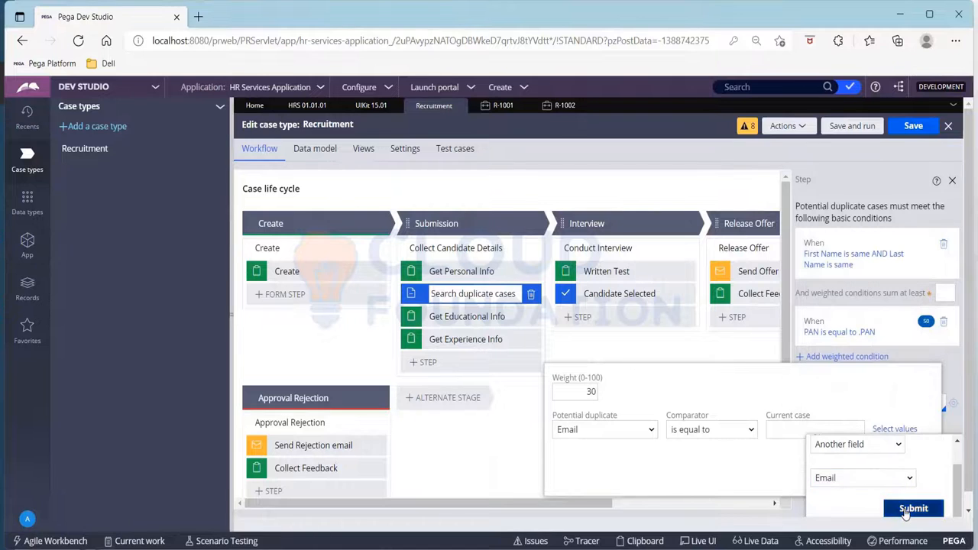
left_click(905, 510)
left_click(906, 471)
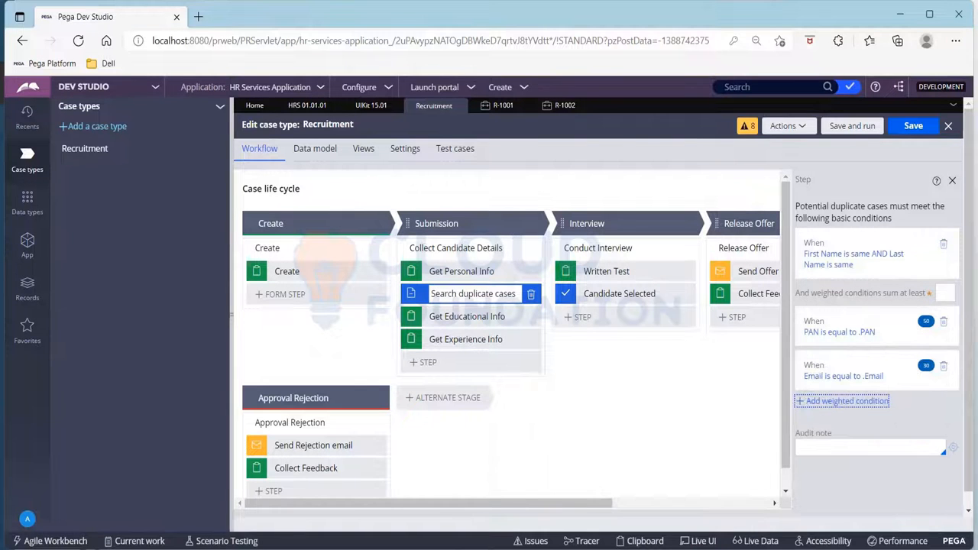
- Start a weighted condition with weight 20 that checks whether the potential duplicate's Phone field is equal to a value
left_click(838, 403)
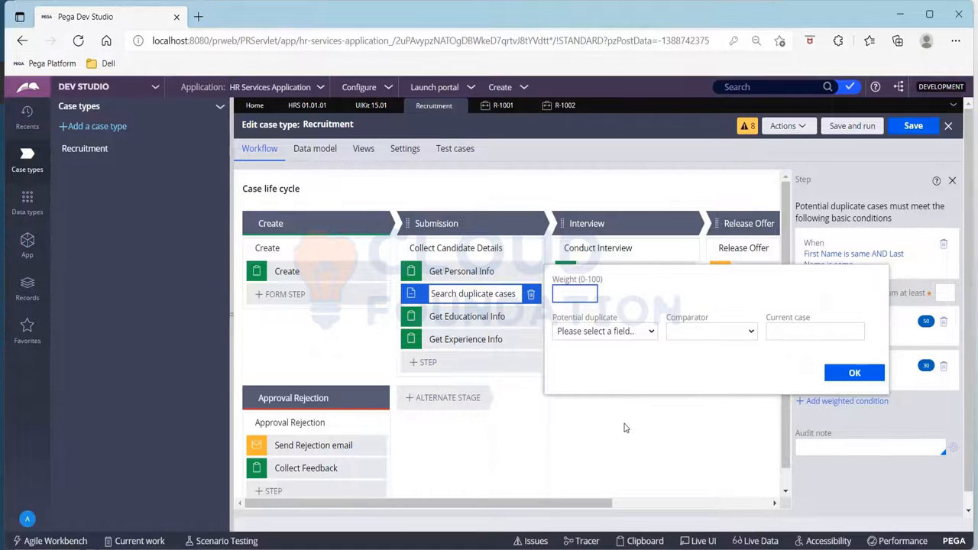
type("20")
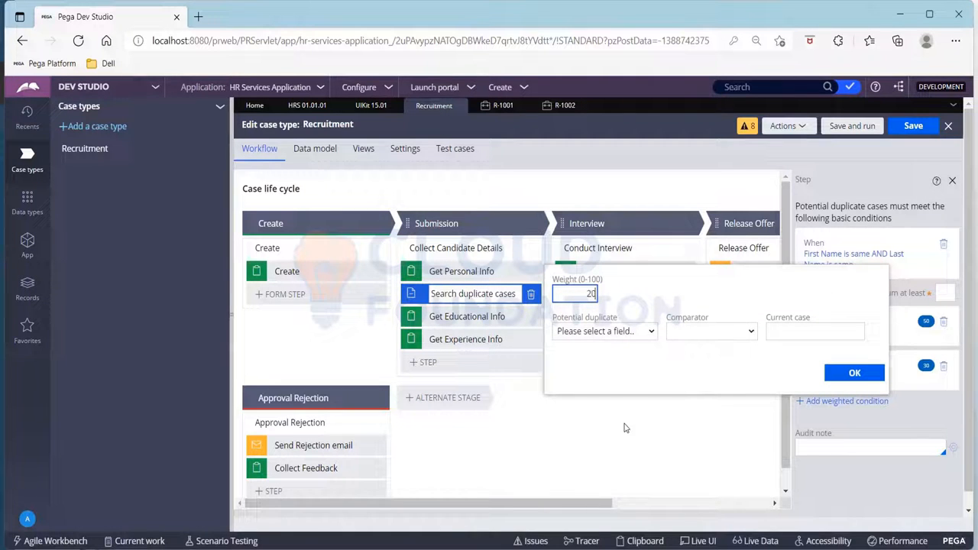
left_click(632, 333)
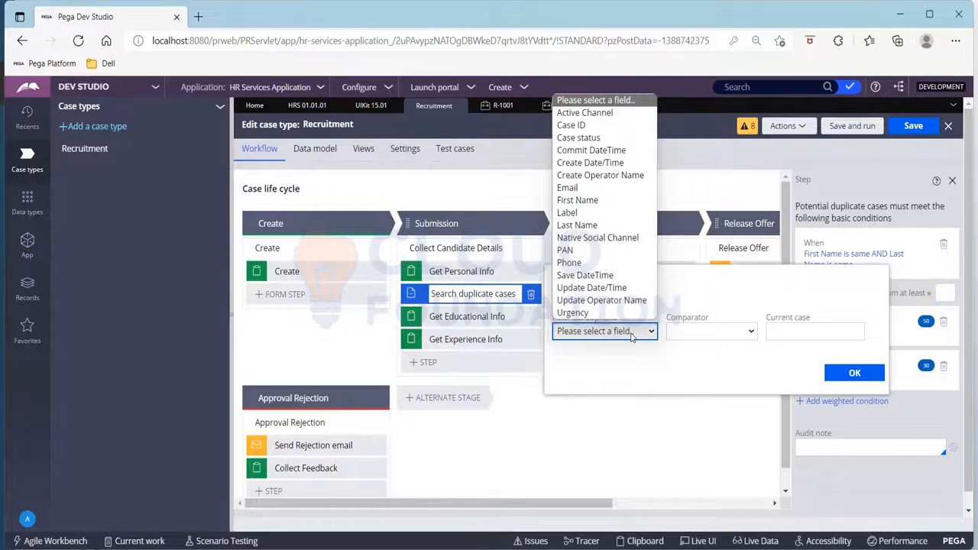
type("ph")
key("Return")
left_click(779, 333)
- Use another field, Phone, as the current case value of the weighted condition, and confirm the condition
left_click(891, 333)
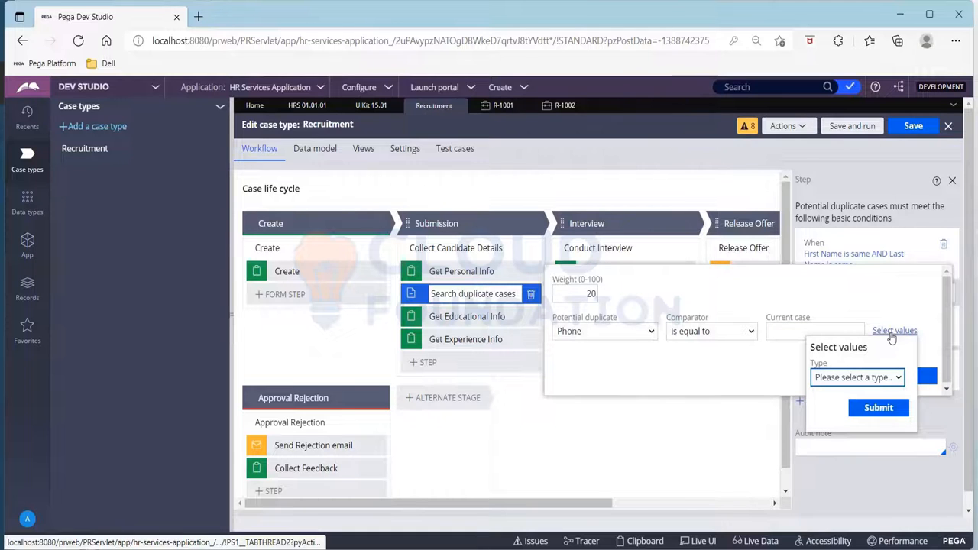
left_click(890, 379)
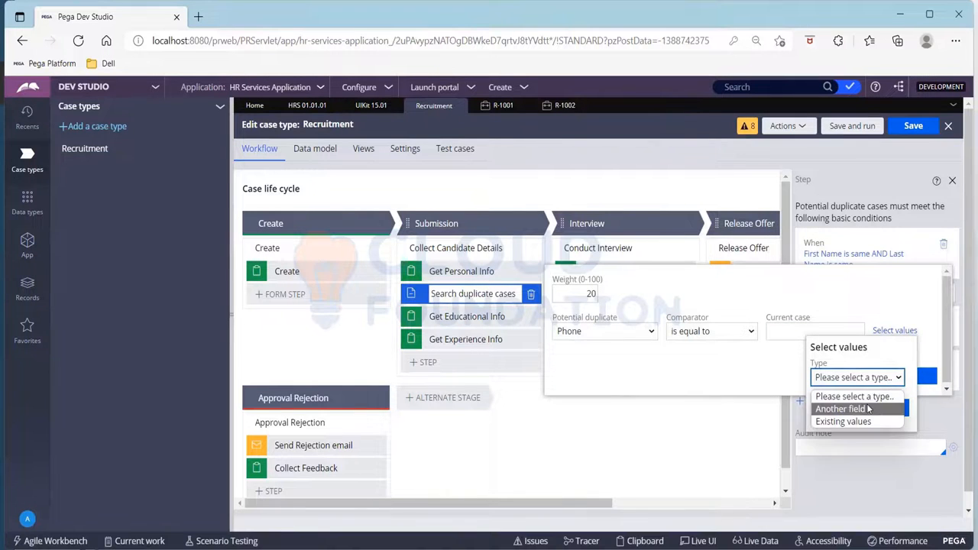
left_click(867, 405)
left_click(867, 413)
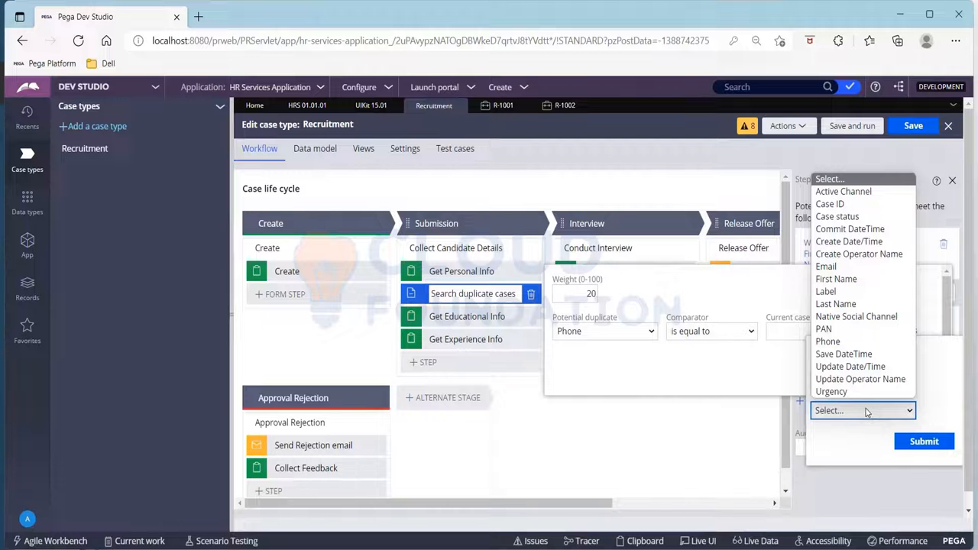
type("ph")
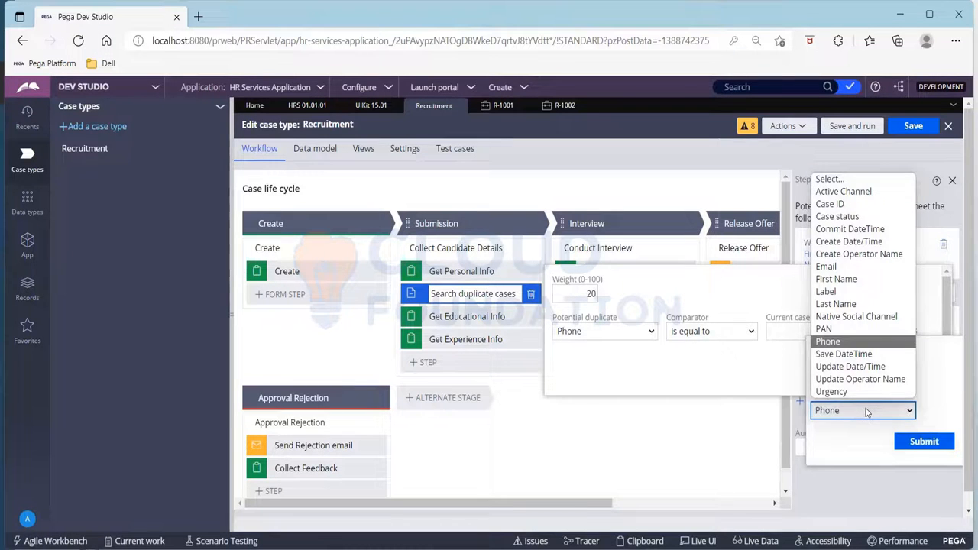
key("Return")
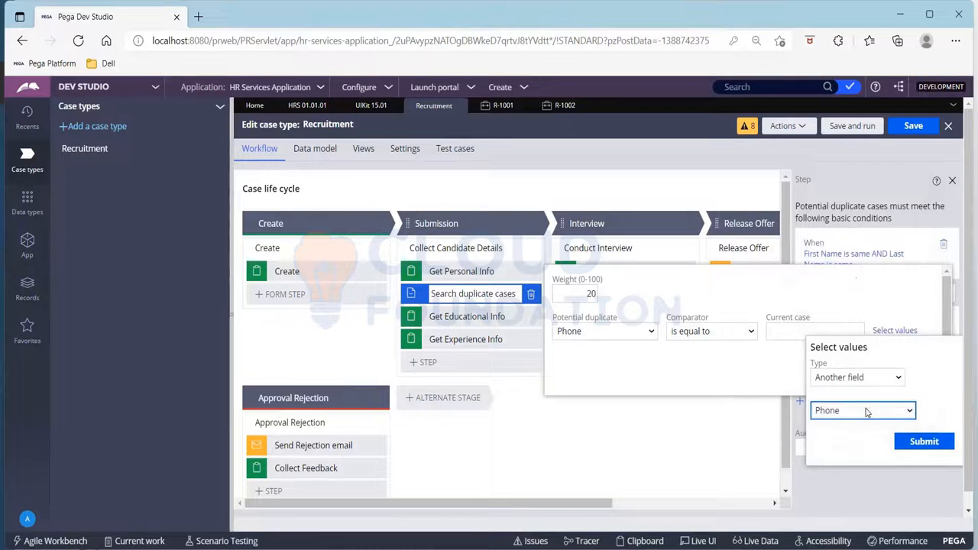
left_click(910, 444)
left_click(901, 376)
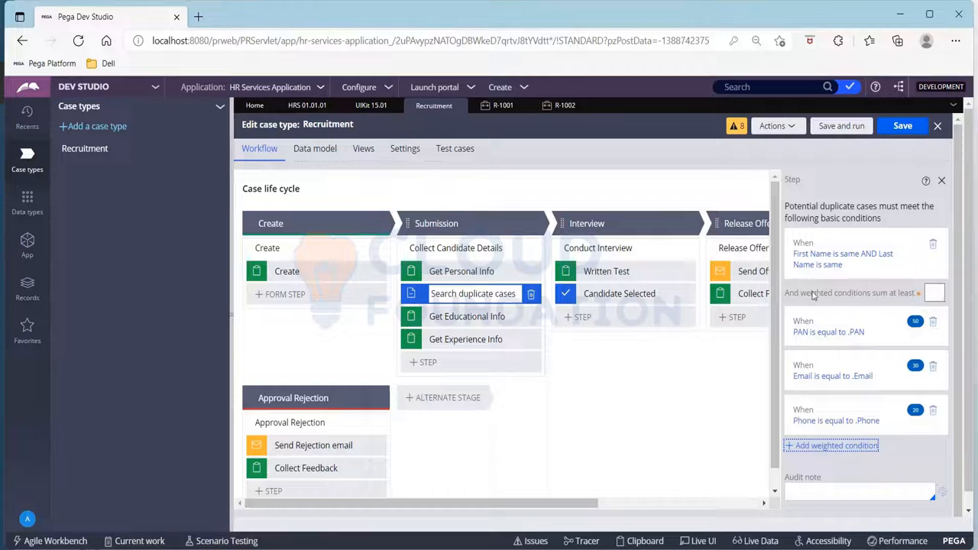
- Set the minimum sum of the weighted conditions to 70 for the Search duplicate cases step
left_click_drag(787, 292, 921, 293)
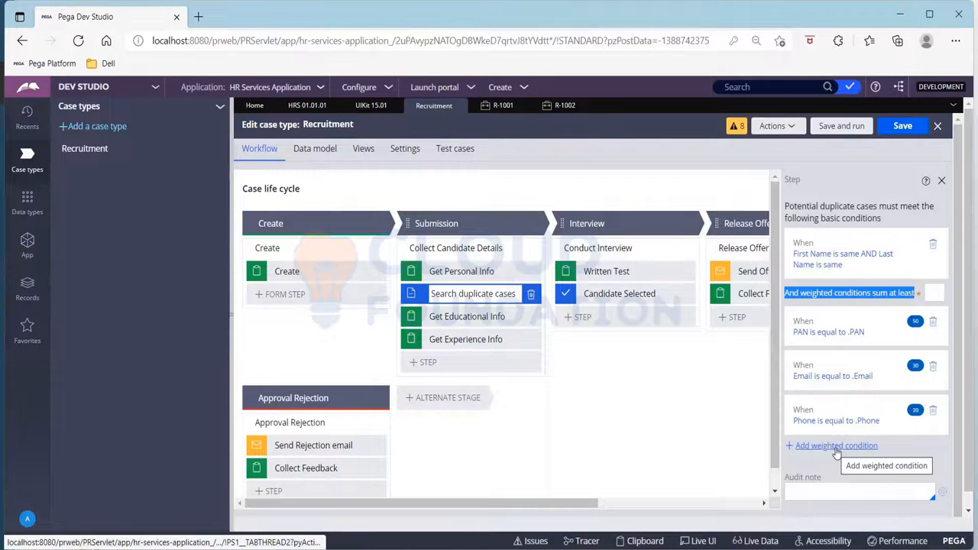
left_click(931, 294)
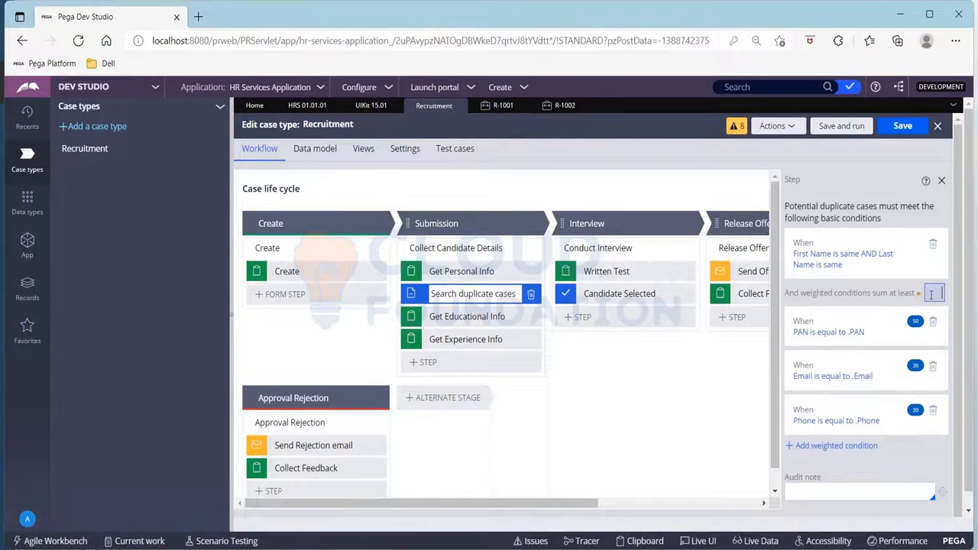
type("8")
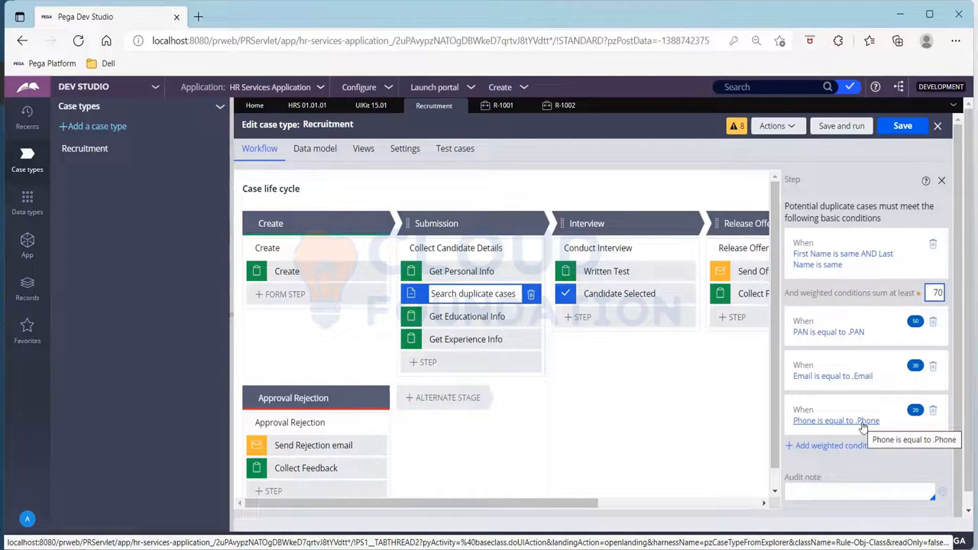
- Save and run the Recruitment case type, and advance the new case past its Create step
left_click(825, 130)
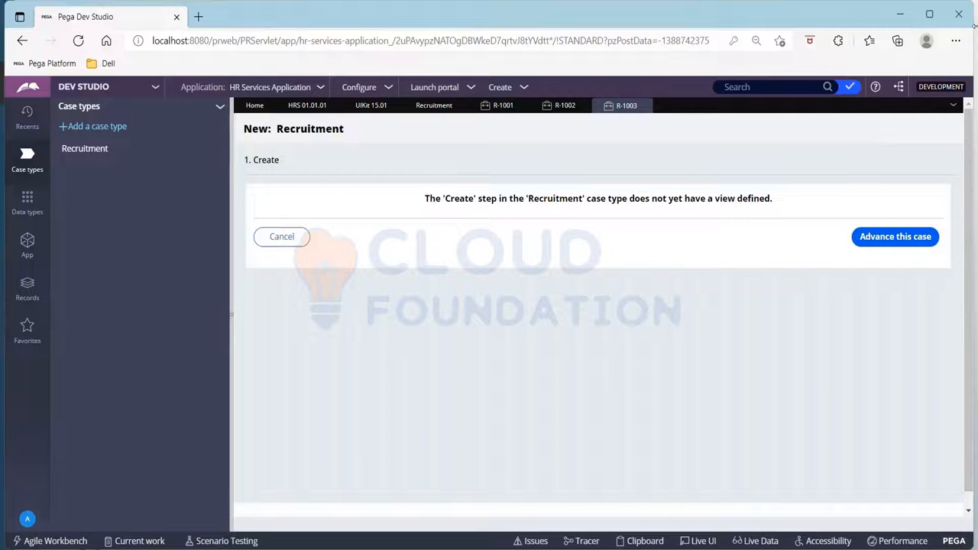
left_click(892, 234)
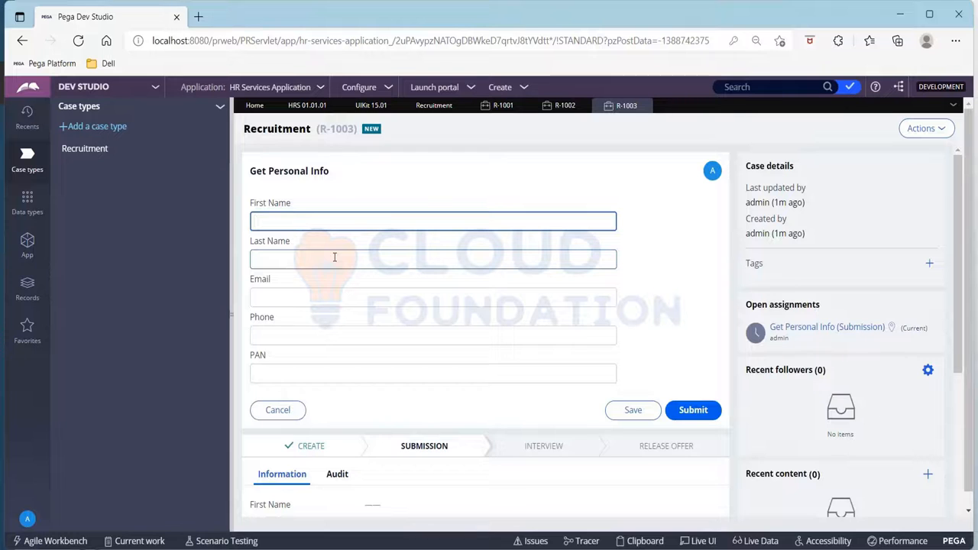
- Enter the candidate's first name, last name and e-mail address in the Get Personal Info form
type("Virat")
key("Tab")
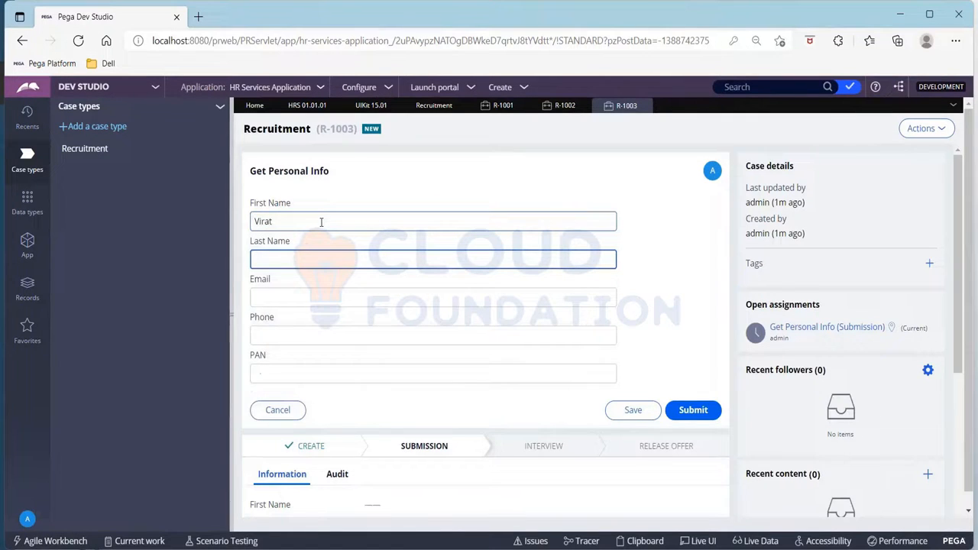
type("Kohli")
key("Tab")
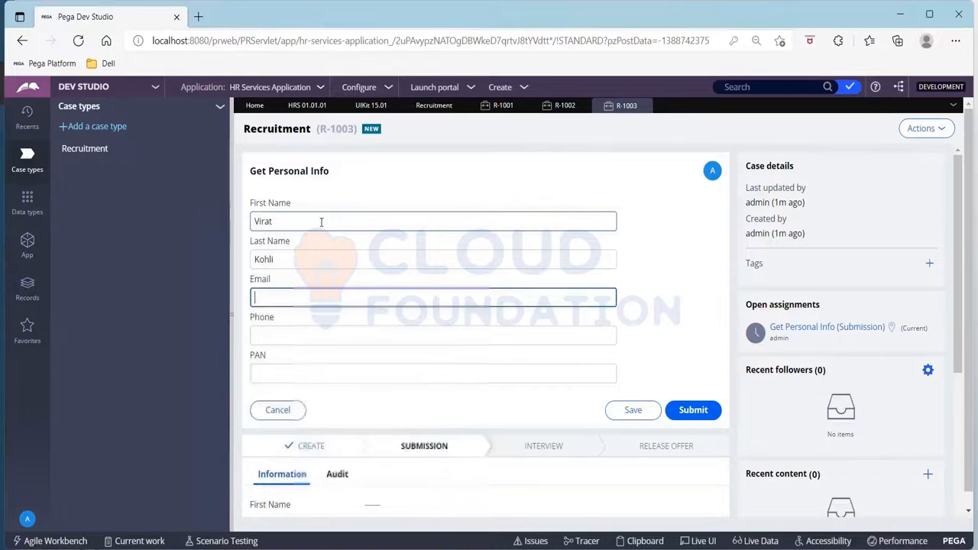
type("abc@")
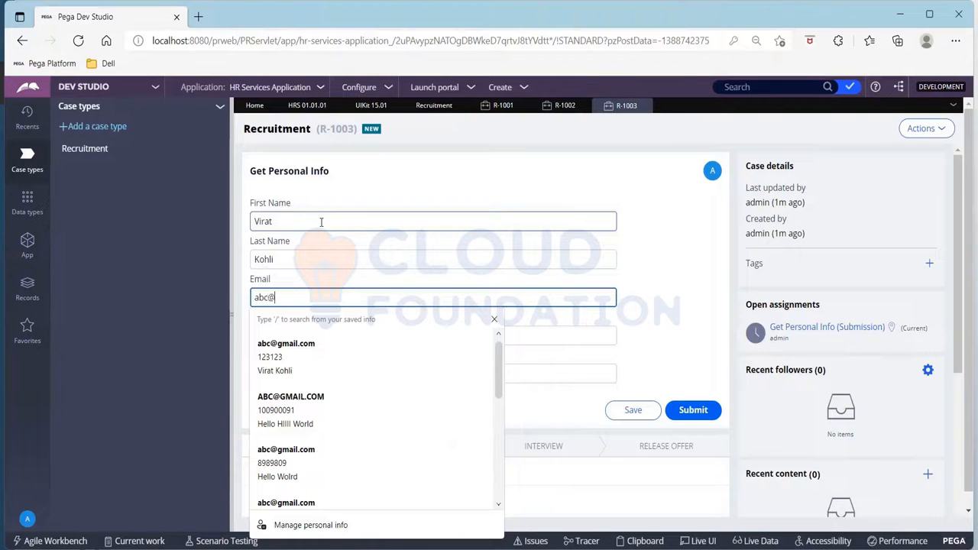
type("gmail.com")
key("Tab")
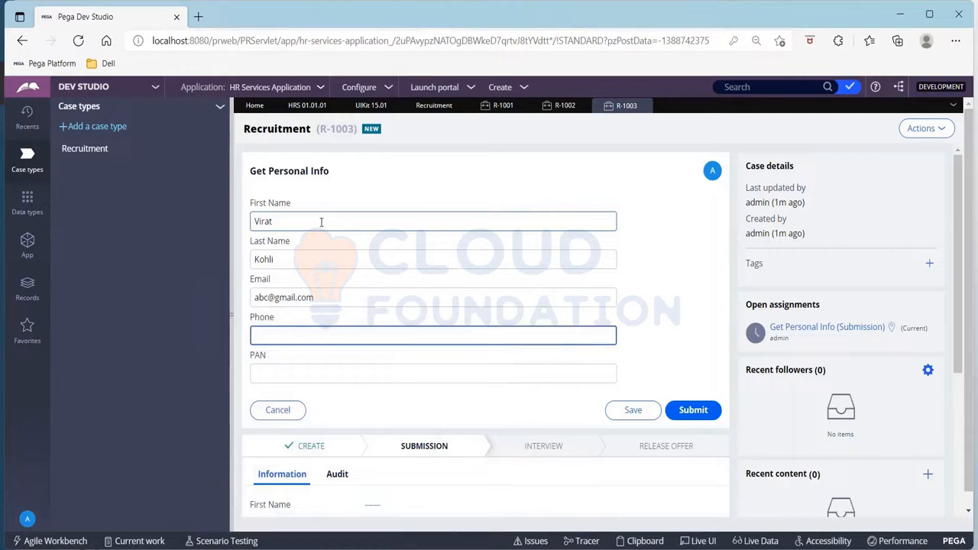
- Enter the candidate's phone number and PAN in the Get Personal Info form, and submit it
type("123123")
key("Tab")
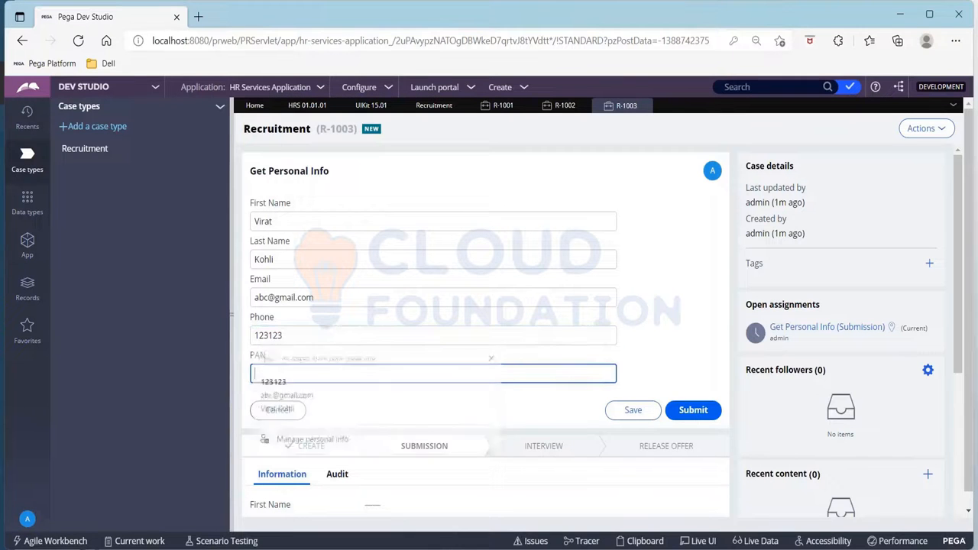
type("ABC123")
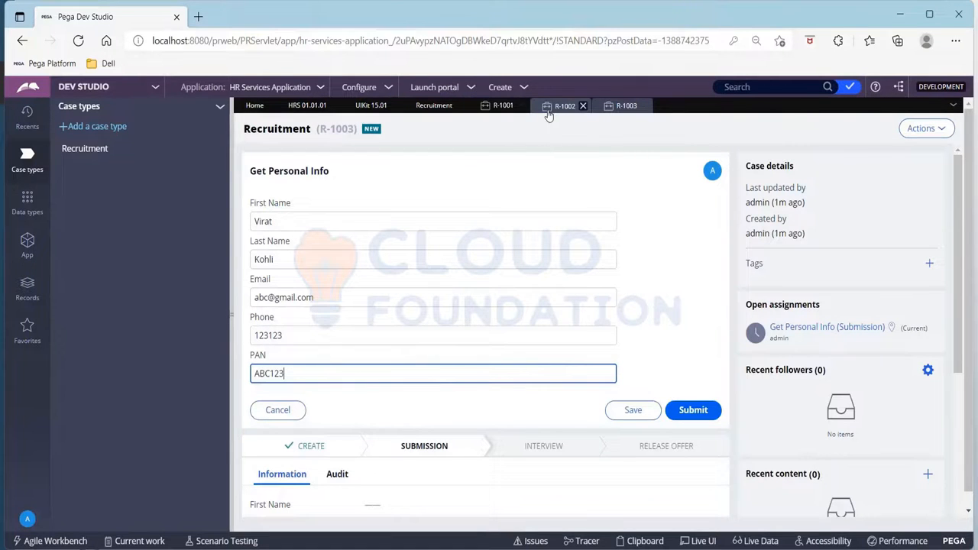
left_click(691, 410)
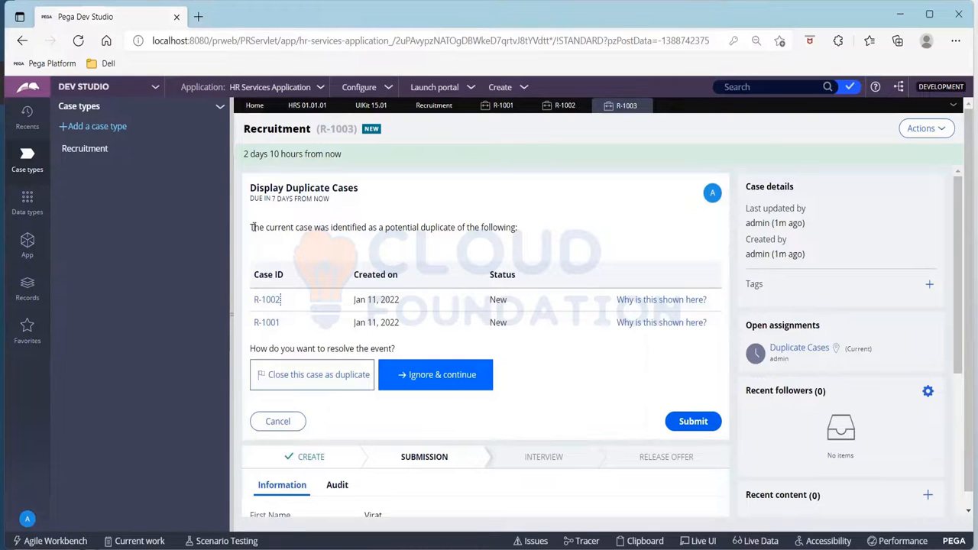
- Open the duplicate case analysis for case R-1002 and examine its threshold and aggregated score
left_click_drag(251, 228, 517, 232)
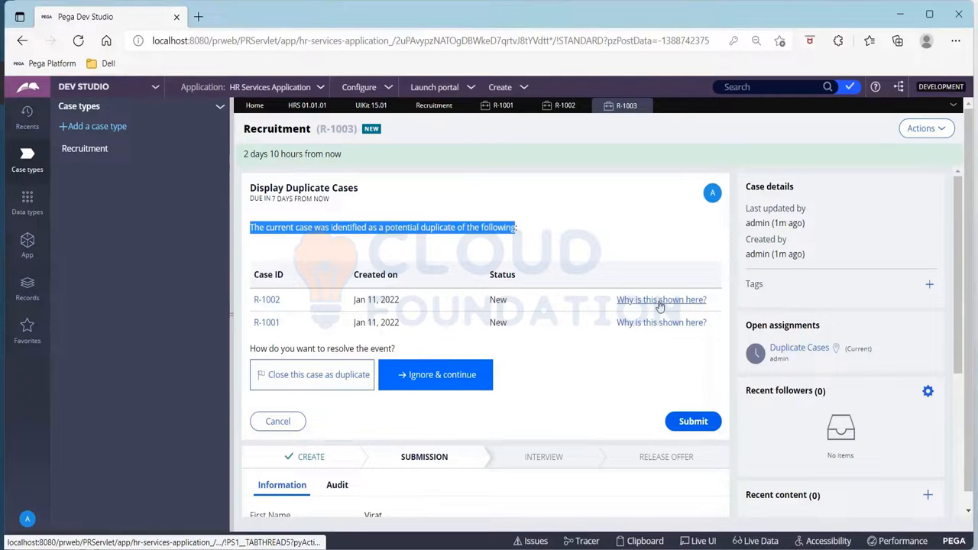
left_click(706, 299)
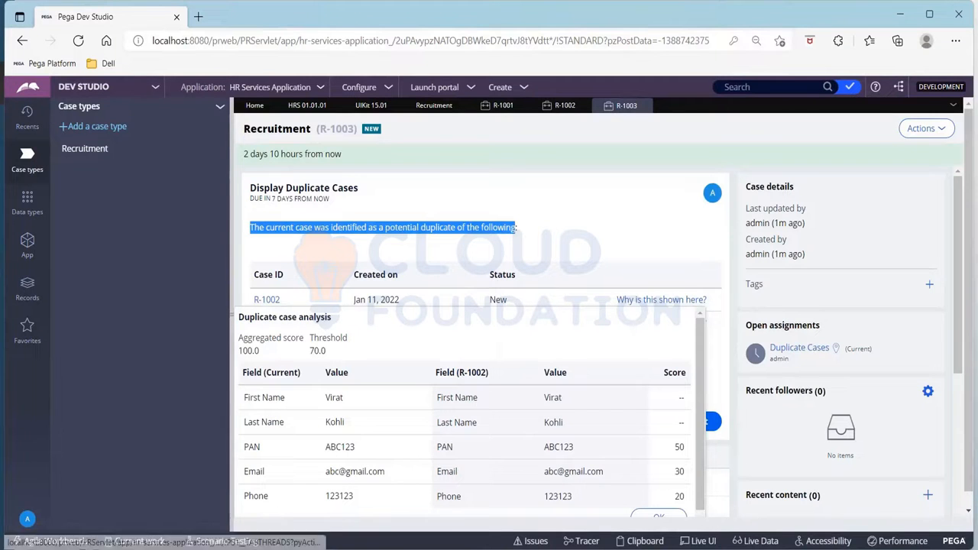
double_click(315, 350)
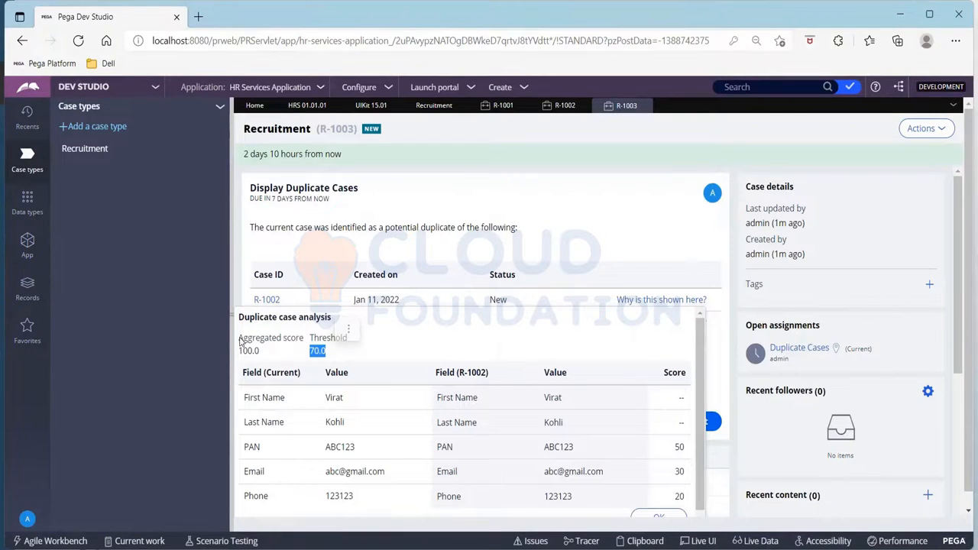
left_click_drag(262, 352, 228, 357)
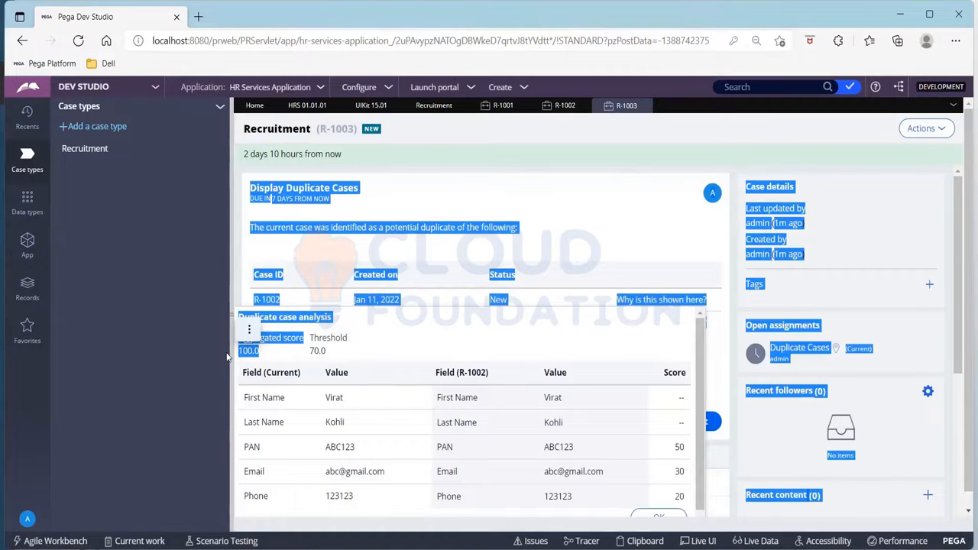
- Examine the field-by-field scores and aggregated score in the duplicate case analysis for R-1002, and close the analysis
left_click(398, 363)
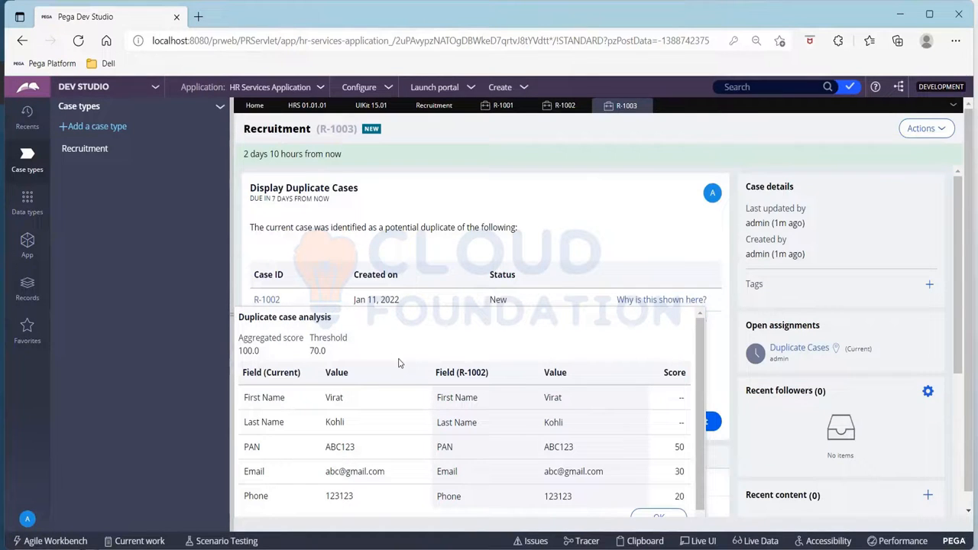
scroll(600, 431, "down", 1)
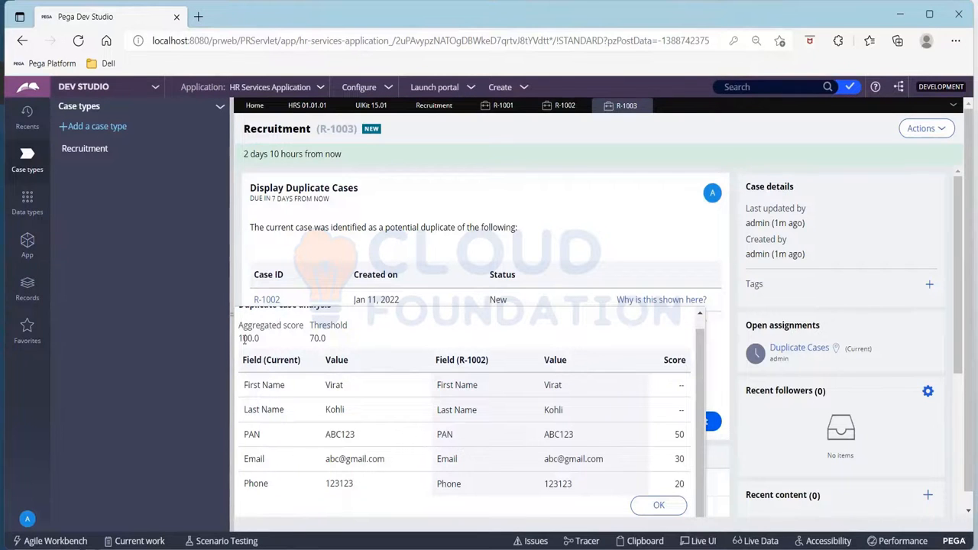
left_click_drag(239, 340, 273, 339)
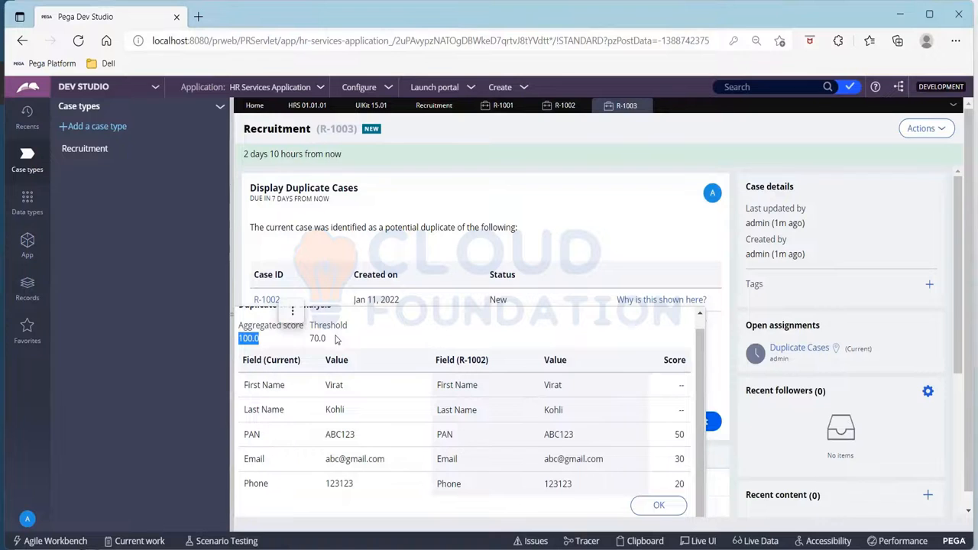
scroll(606, 385, "down", 1)
left_click(658, 489)
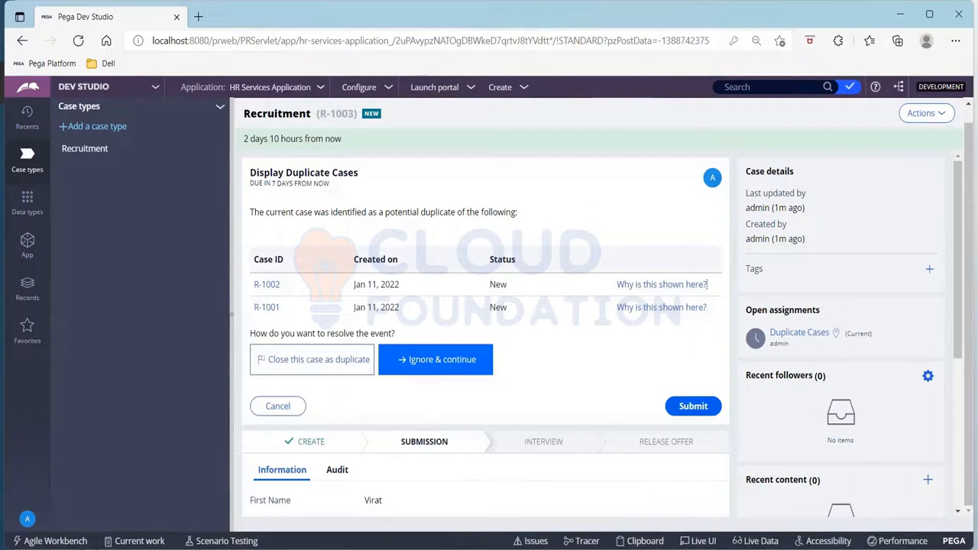
- Resolve case R-1003's duplicate check with the Ignore & continue option and submit it
scroll(572, 280, "up", 1)
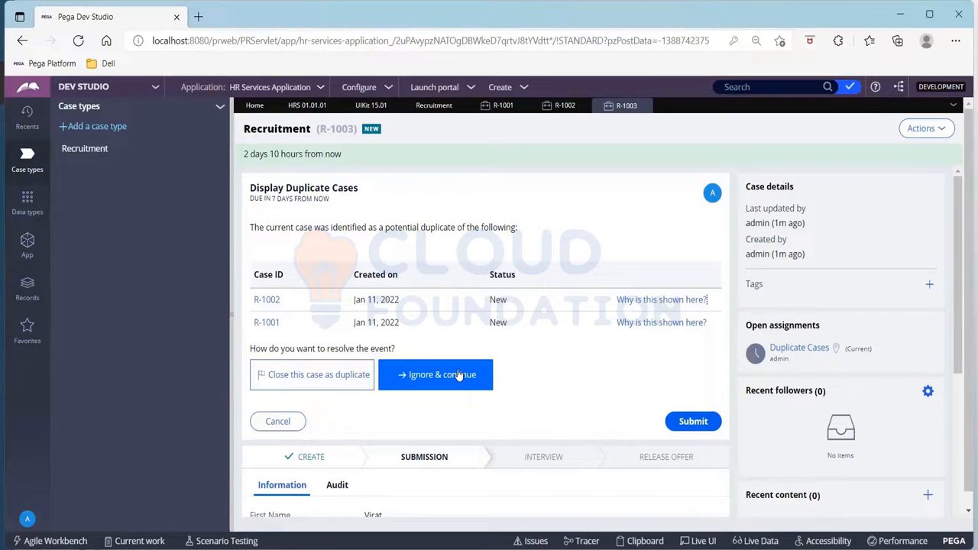
left_click(430, 381)
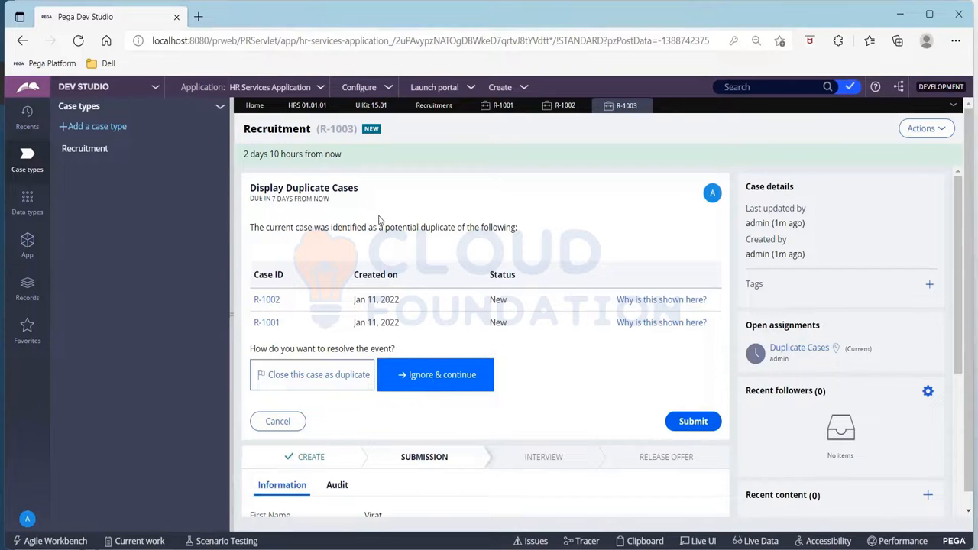
left_click(694, 423)
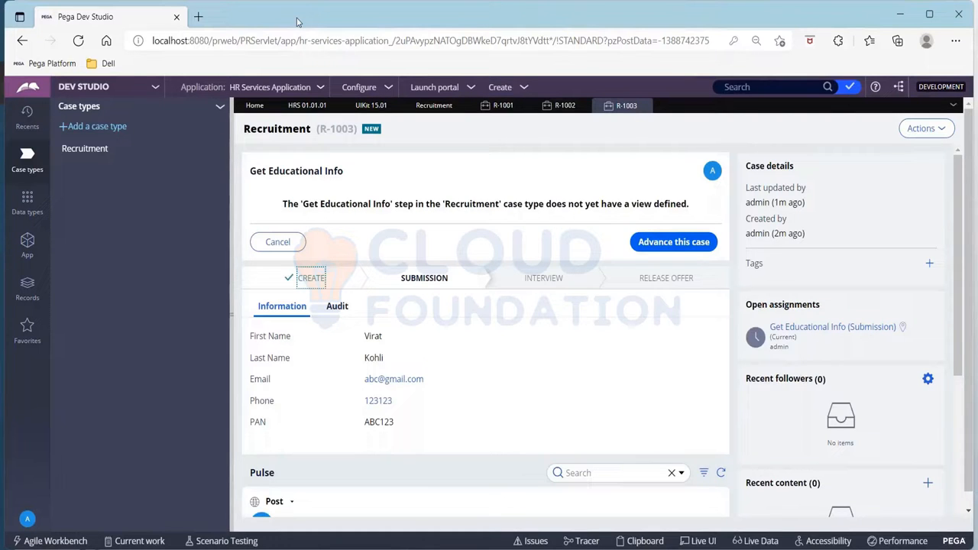
- Create another new Recruitment case and advance it past its Create step
left_click(526, 89)
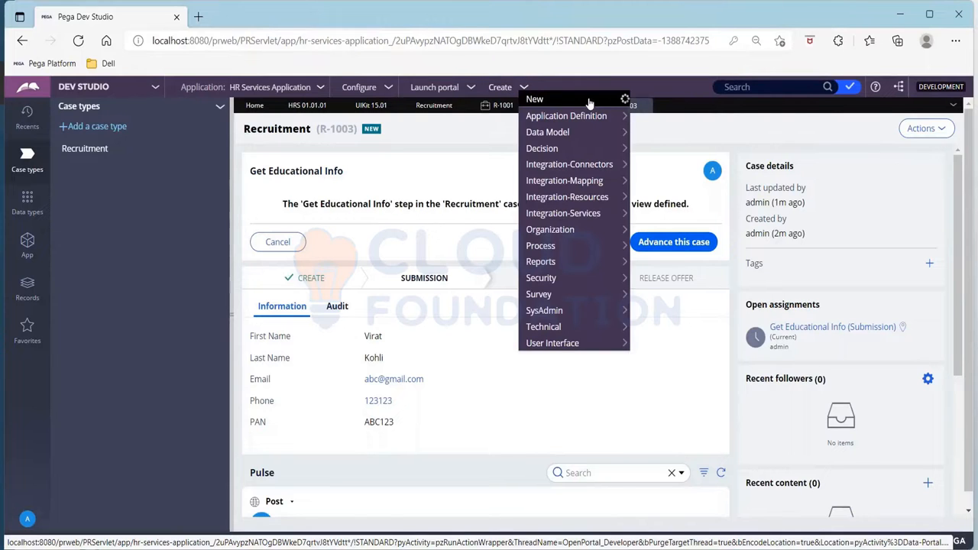
mouse_move(588, 102)
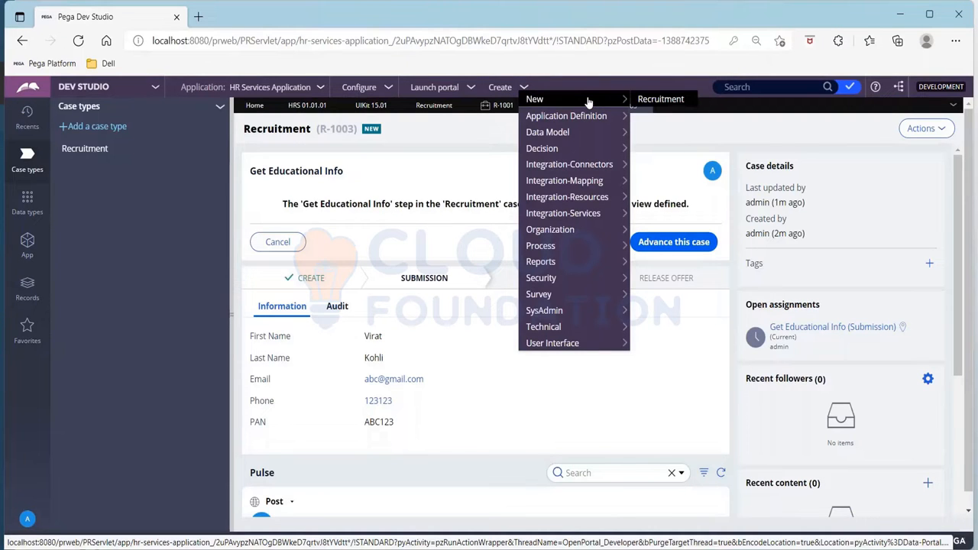
left_click(642, 102)
left_click(871, 243)
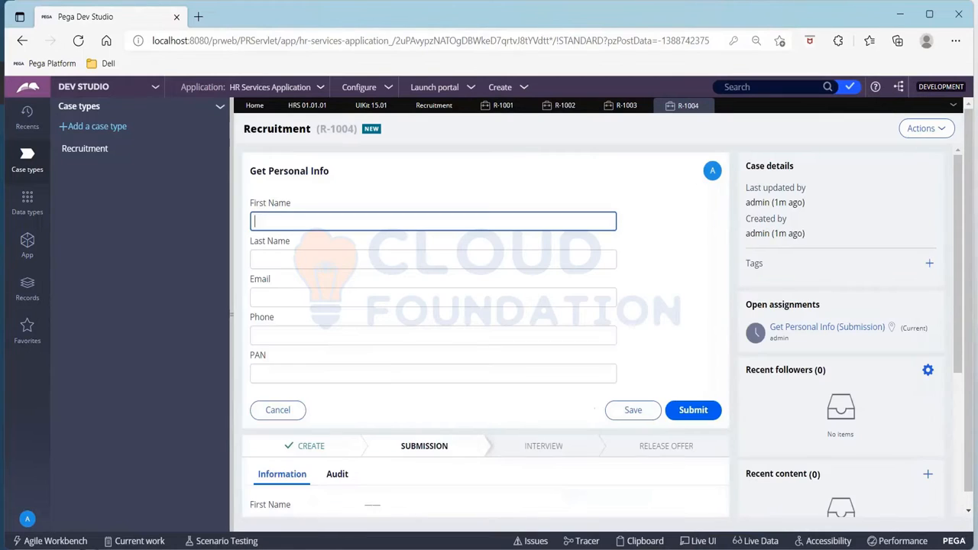
- Fill in the candidate's first name, last name and e-mail address in case R-1004's Get Personal Info form
type("Virat")
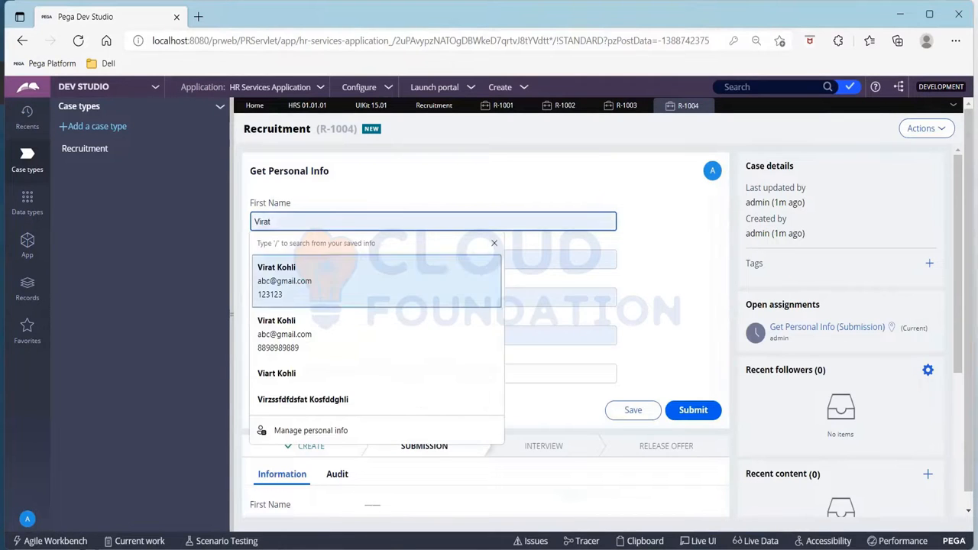
key("Tab")
type("K")
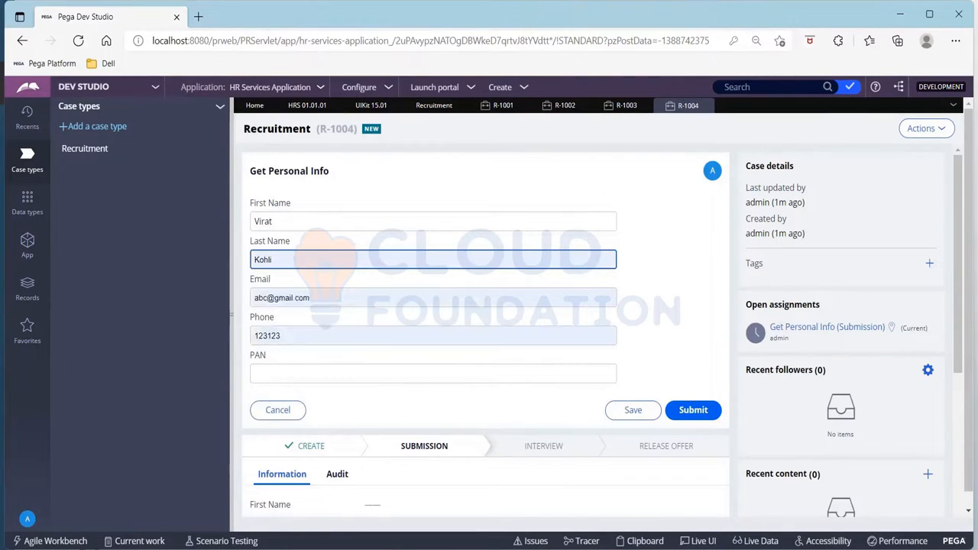
type("ohli")
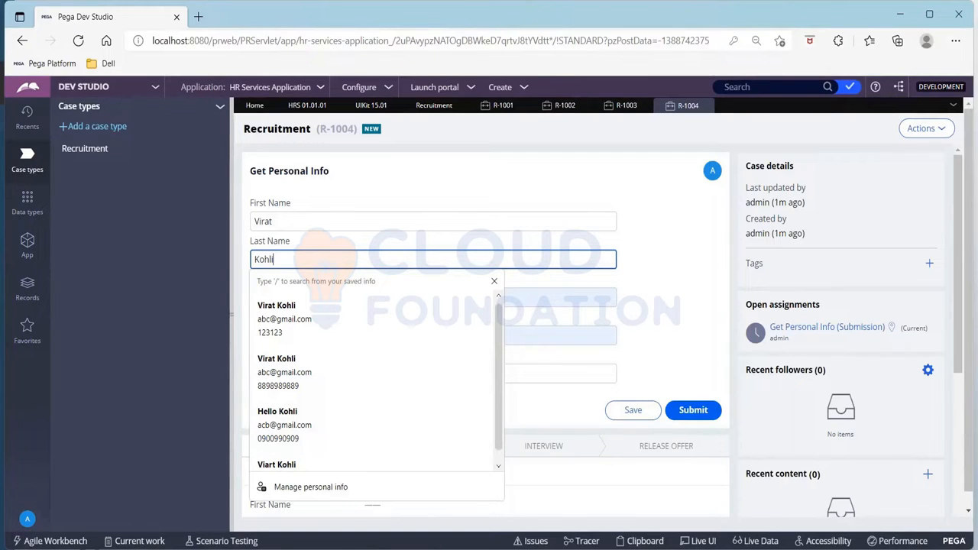
key("Tab")
type("abc@gmail.com")
key("Tab")
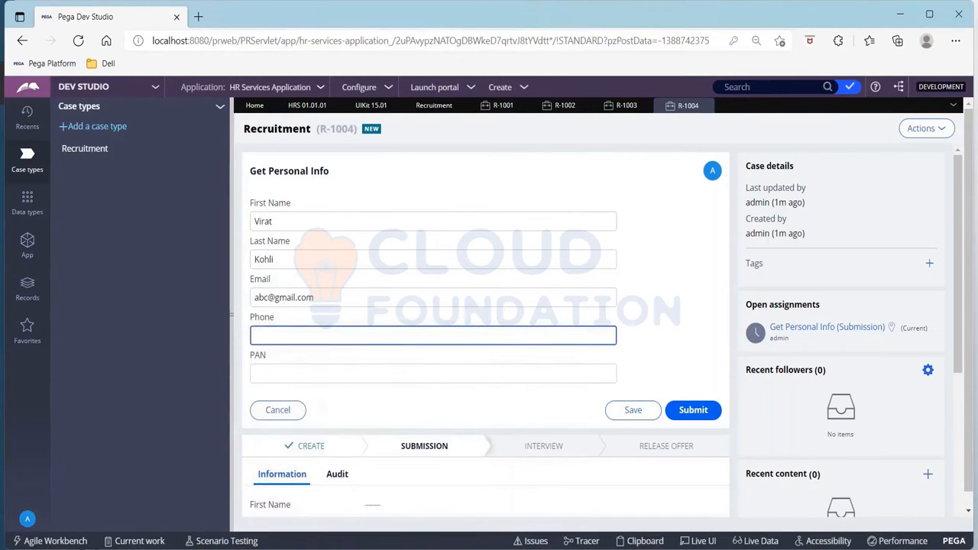
- Enter a different phone number and the same PAN as the earlier candidate in case R-1004, and submit the form
type("878789878")
key("Tab")
type("ABC123")
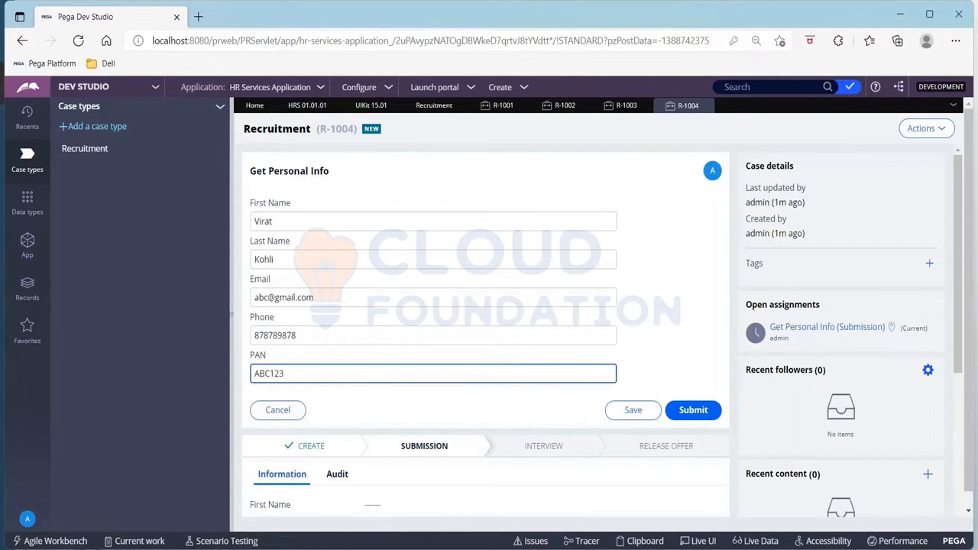
left_click(693, 410)
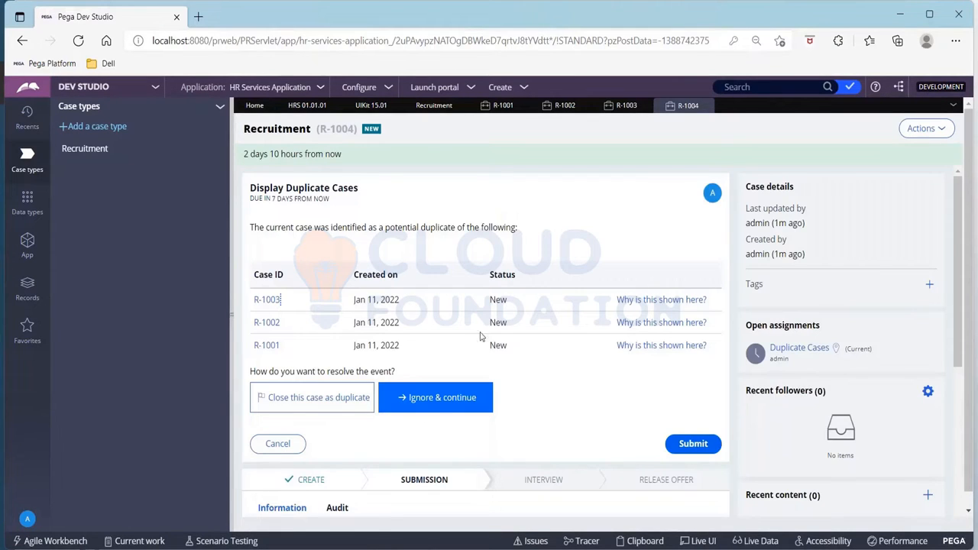
- Examine why R-1003 is listed as a potential duplicate of case R-1004, and close the duplicate case analysis
left_click(689, 302)
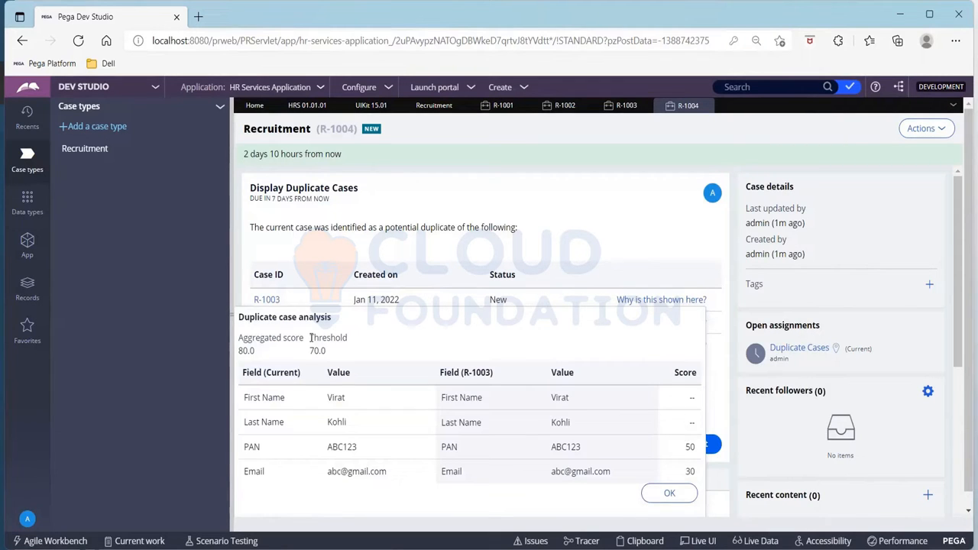
left_click_drag(239, 316, 328, 317)
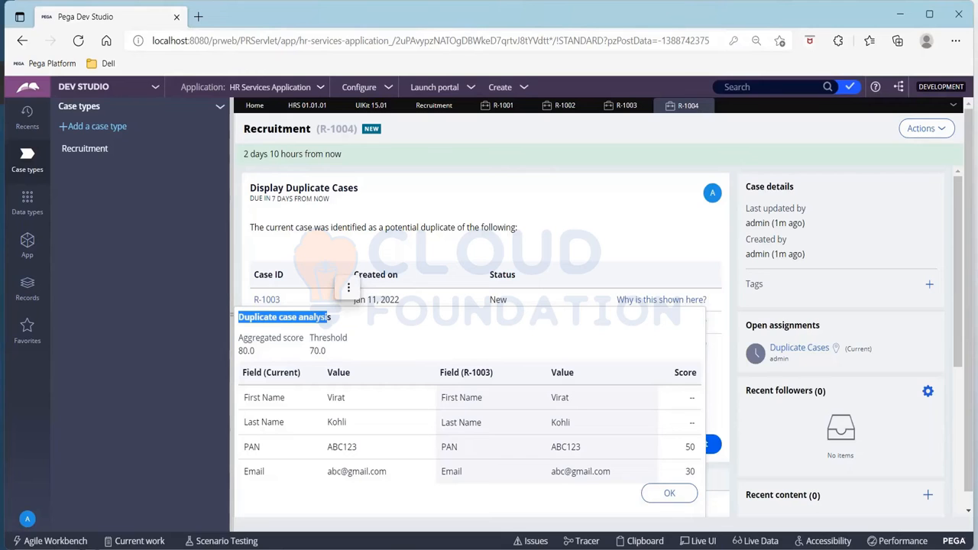
left_click(669, 494)
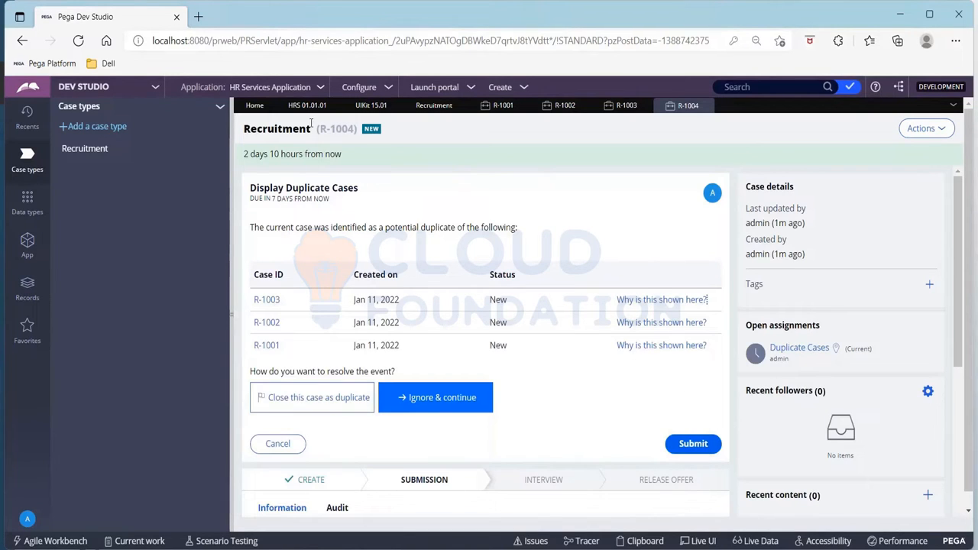
left_click_drag(322, 129, 354, 128)
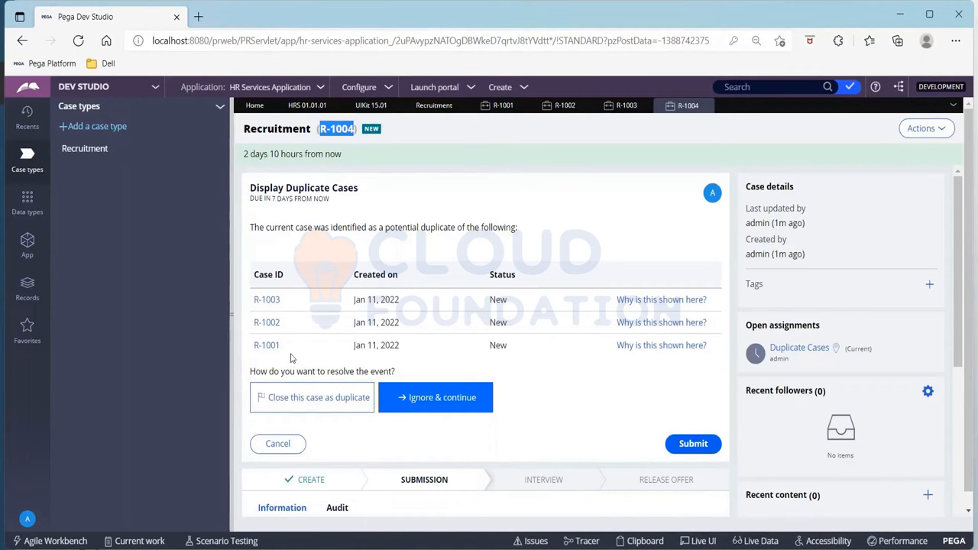
- Resolve case R-1004 by closing it as a duplicate of R-1002, and submit the decision
left_click(310, 401)
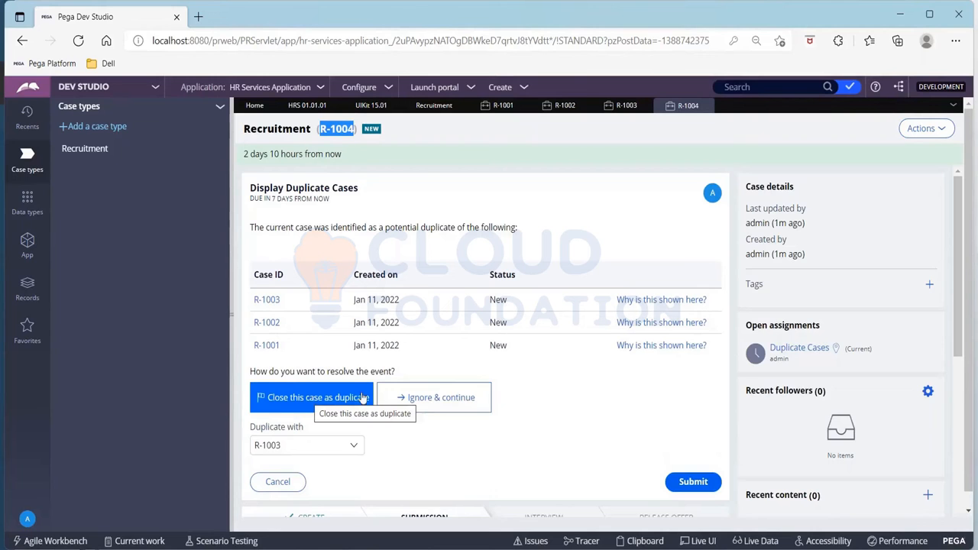
scroll(414, 410, "down", 3)
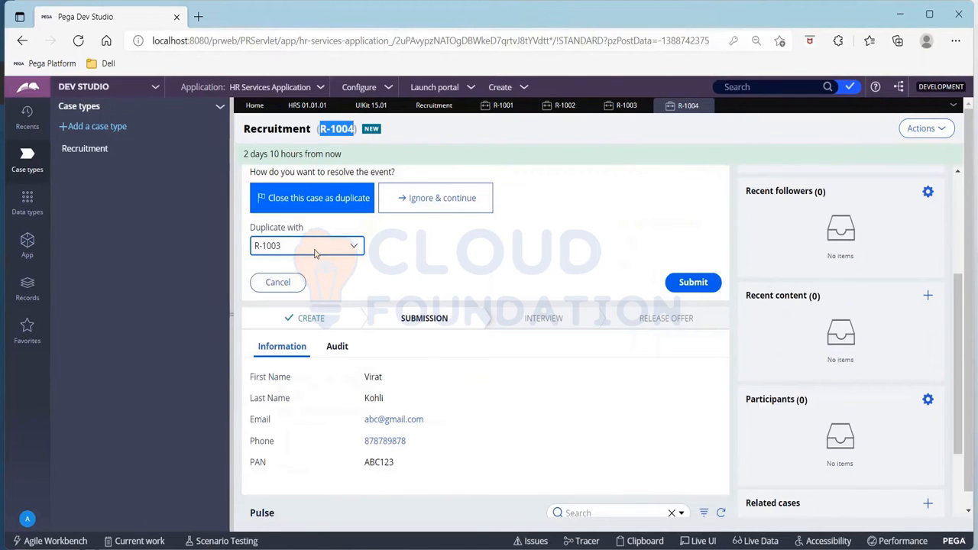
left_click(314, 248)
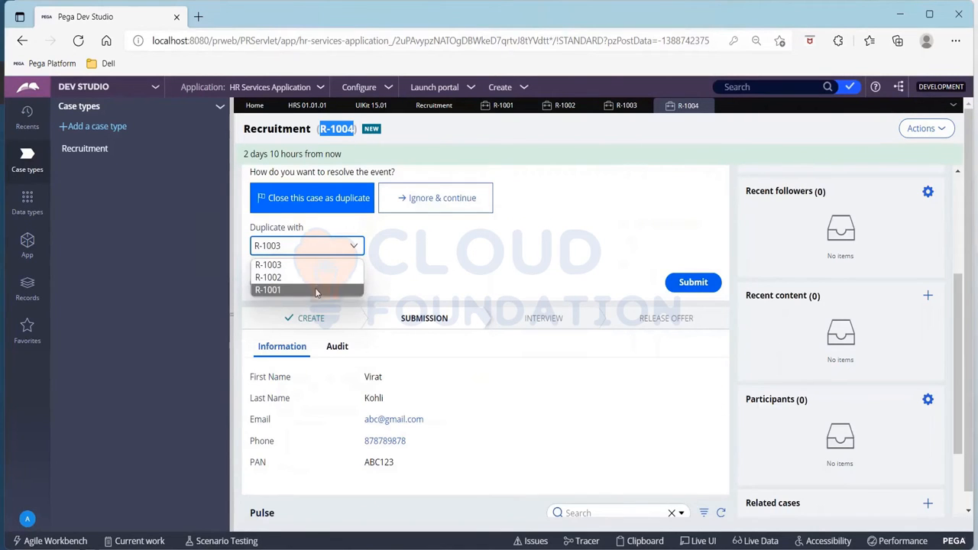
left_click(316, 278)
left_click(680, 282)
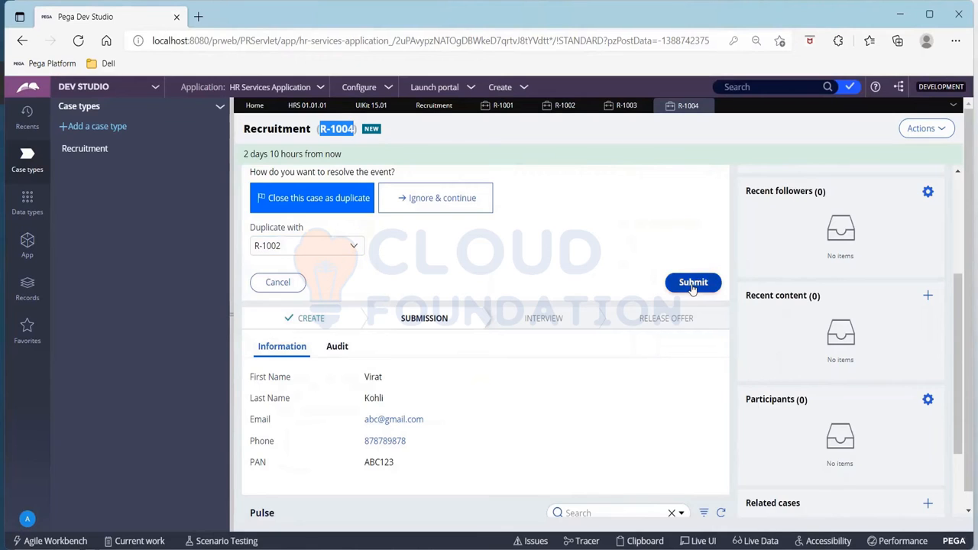